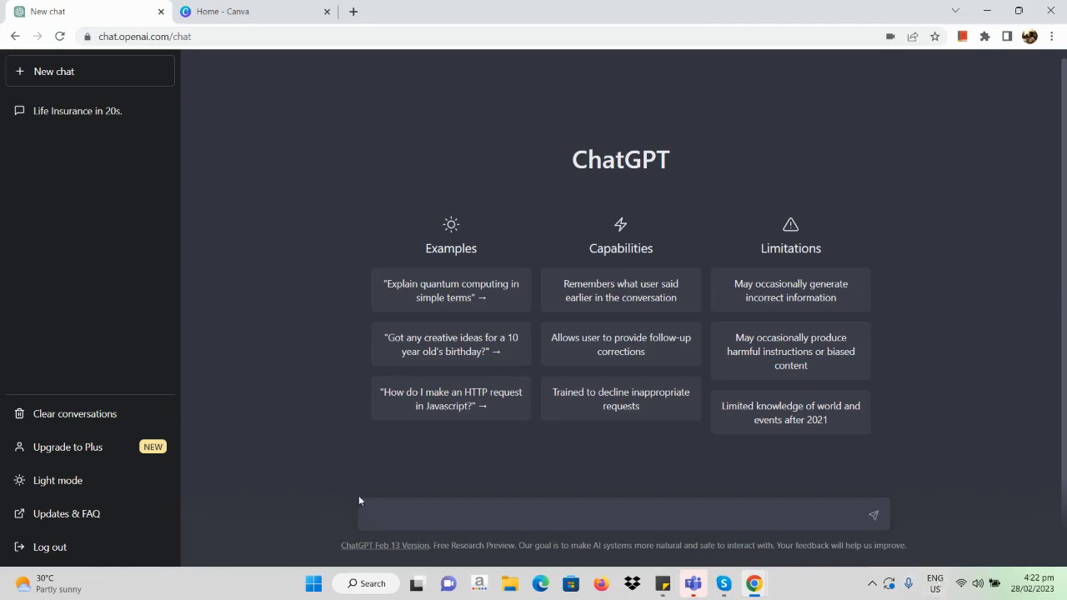
Step: Submit the prompt "I am a clothes store owner, give me some ideas of instagram posts"
{"action": "left_click", "coordinate": [403, 515]}
{"action": "type", "text": "I am a clothes store own"}
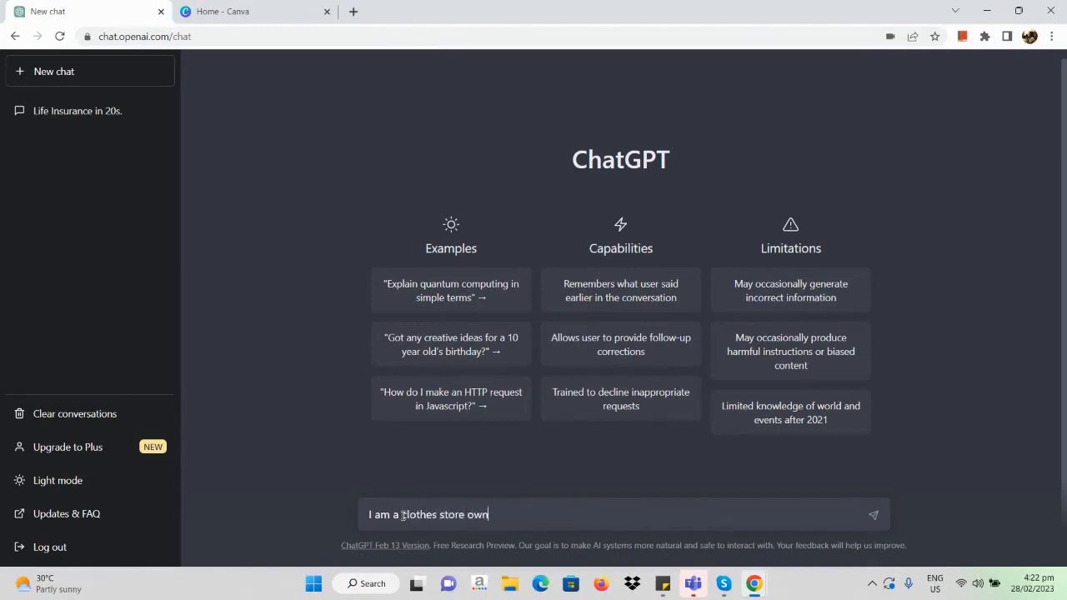
{"action": "type", "text": "er, give me some i"}
{"action": "key", "text": "BackSpace"}
{"action": "type", "text": "me ideas of"}
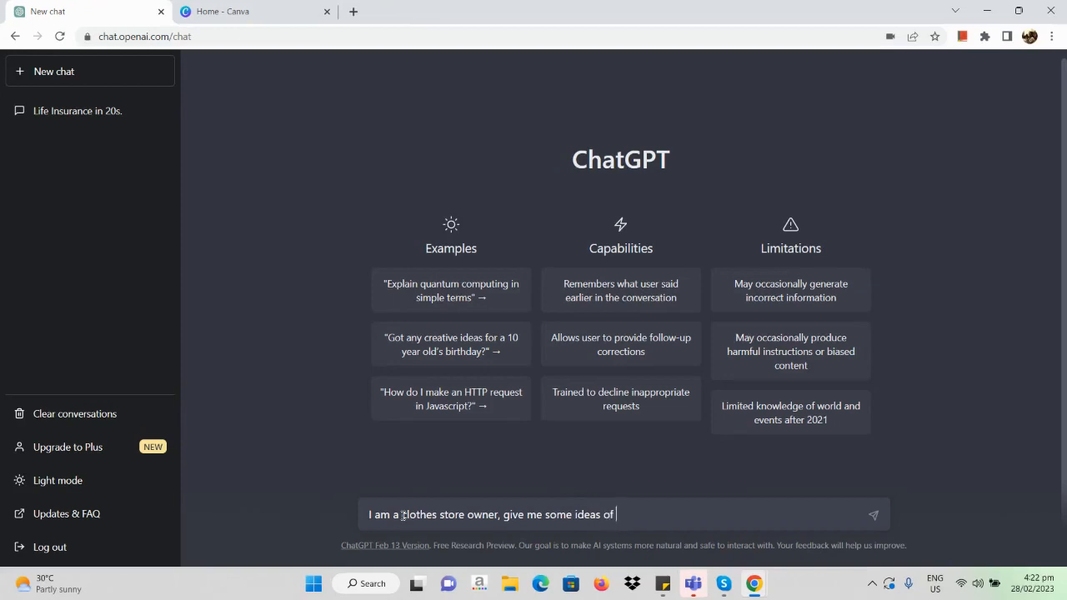
{"action": "type", "text": " instagram posts"}
{"action": "key", "text": "Return"}
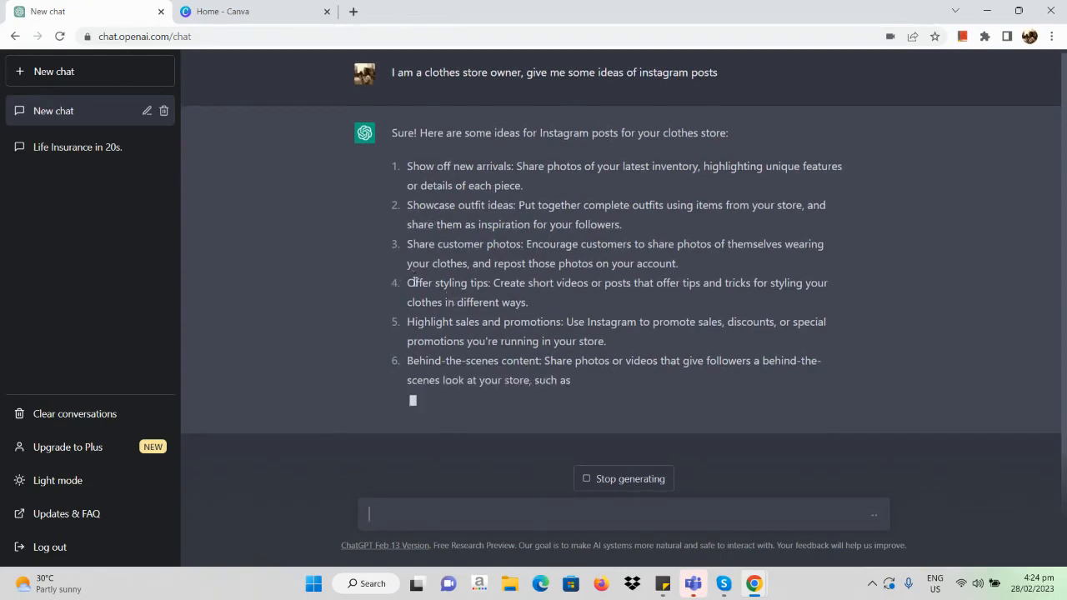
Step: Copy the full text of the fourth idea, "Offer styling tips", from the response
{"action": "left_click_drag", "start_coordinate": [405, 284], "coordinate": [552, 306]}
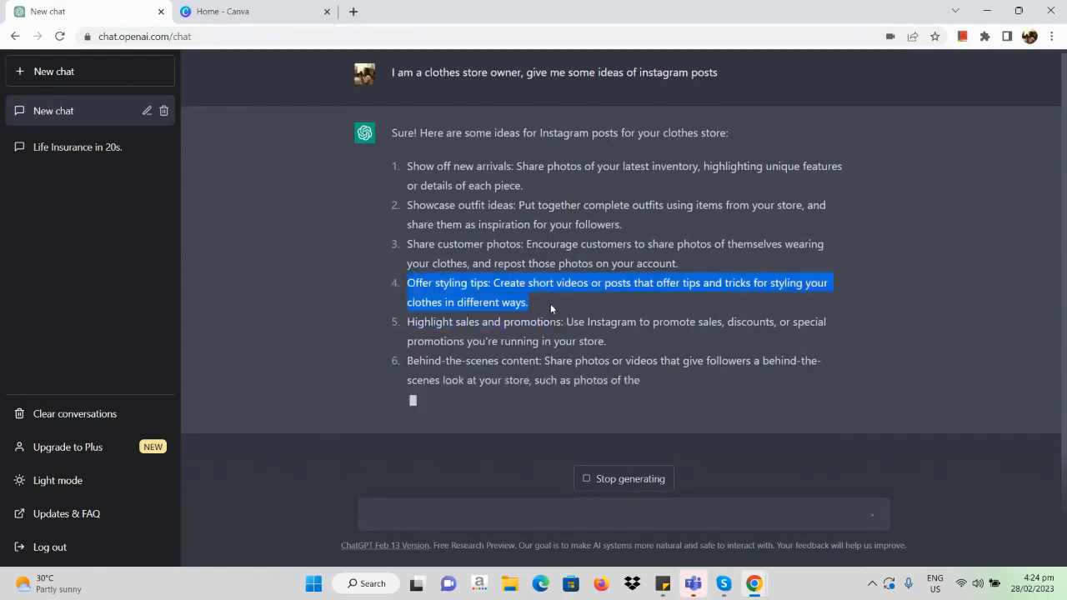
{"action": "right_click", "coordinate": [469, 298]}
{"action": "left_click", "coordinate": [522, 310]}
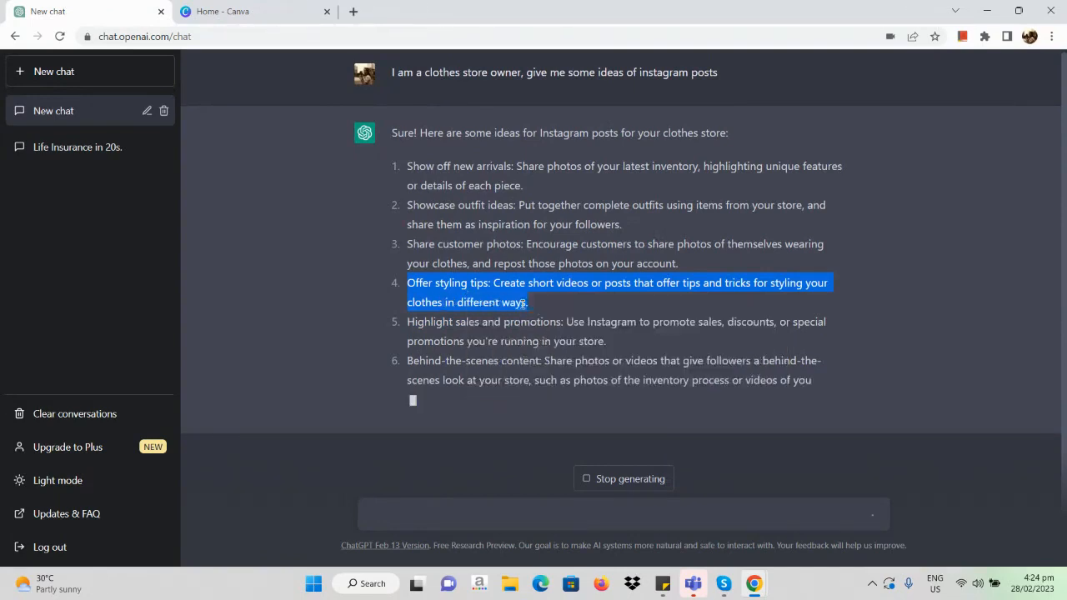
{"action": "left_click", "coordinate": [445, 505]}
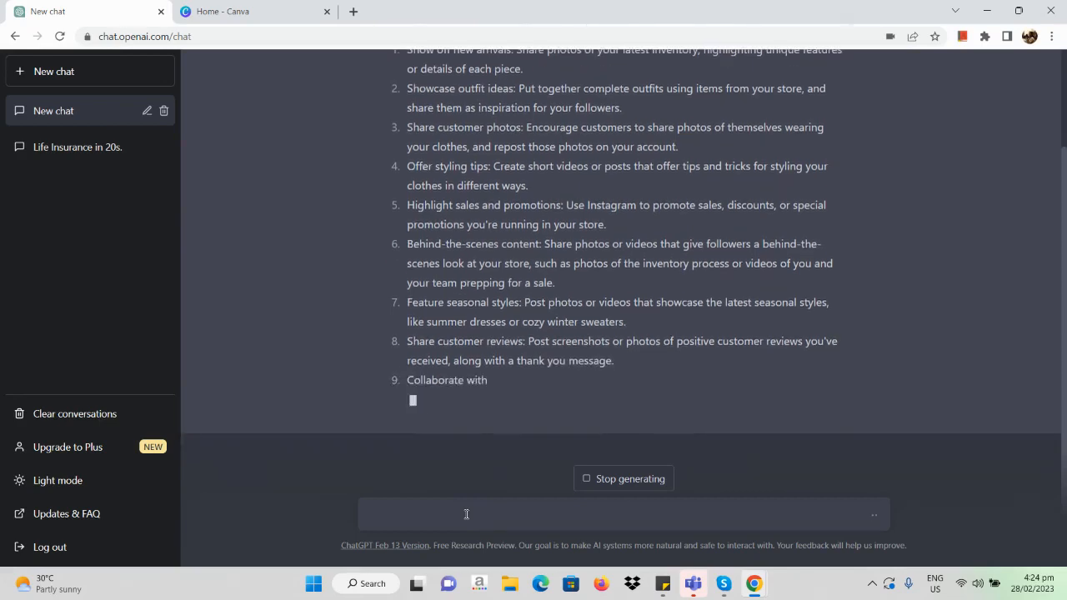
Step: Stop generating the response and look over the listed Instagram post ideas
{"action": "left_click", "coordinate": [629, 479]}
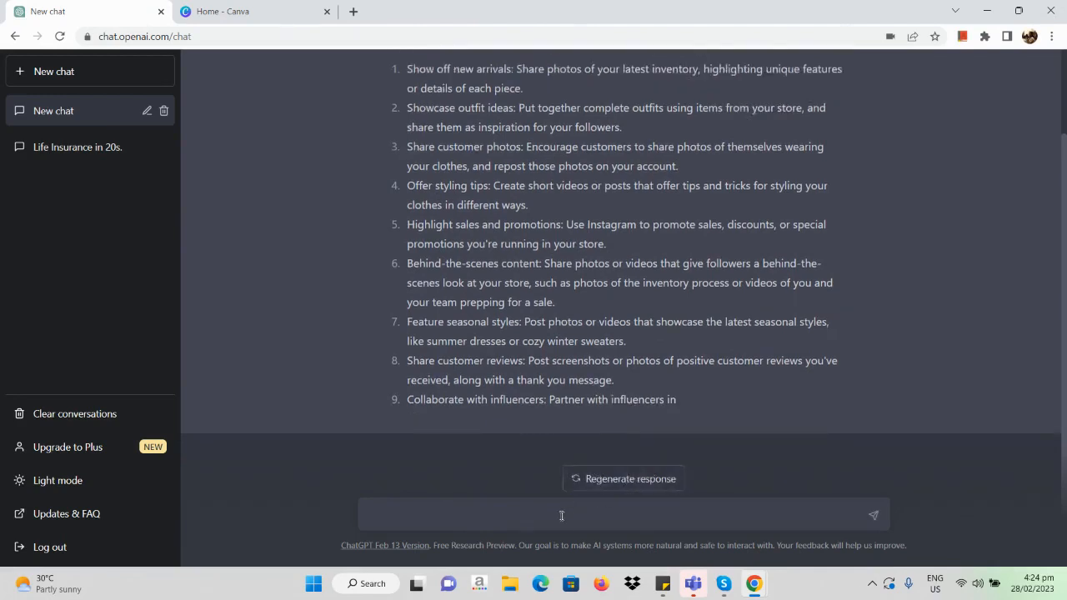
{"action": "scroll", "coordinate": [616, 250], "scroll_direction": "up", "scroll_amount": 1}
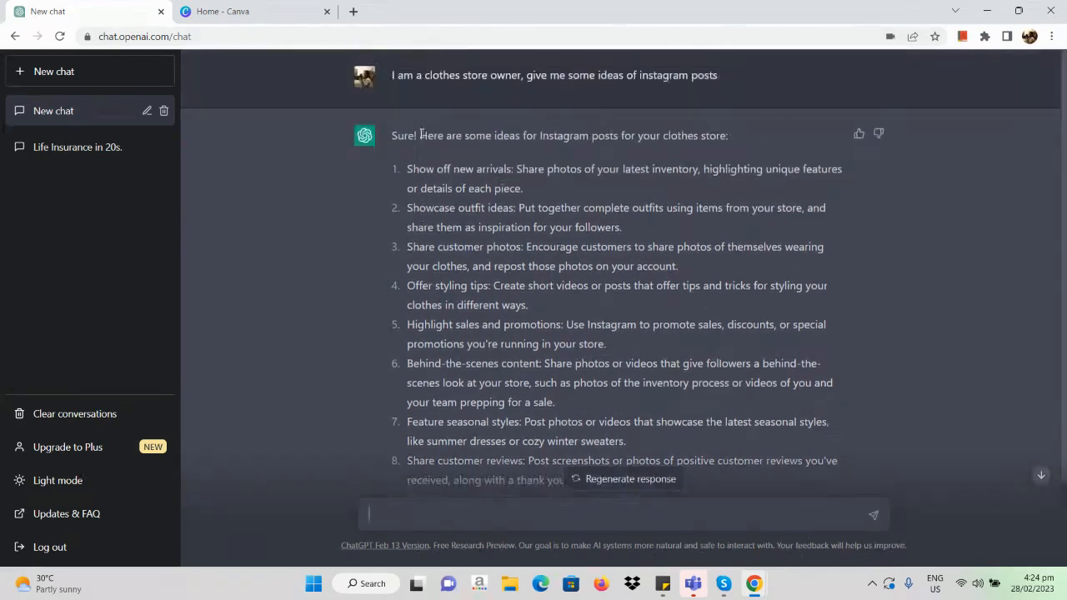
{"action": "scroll", "coordinate": [513, 215], "scroll_direction": "down", "scroll_amount": 1}
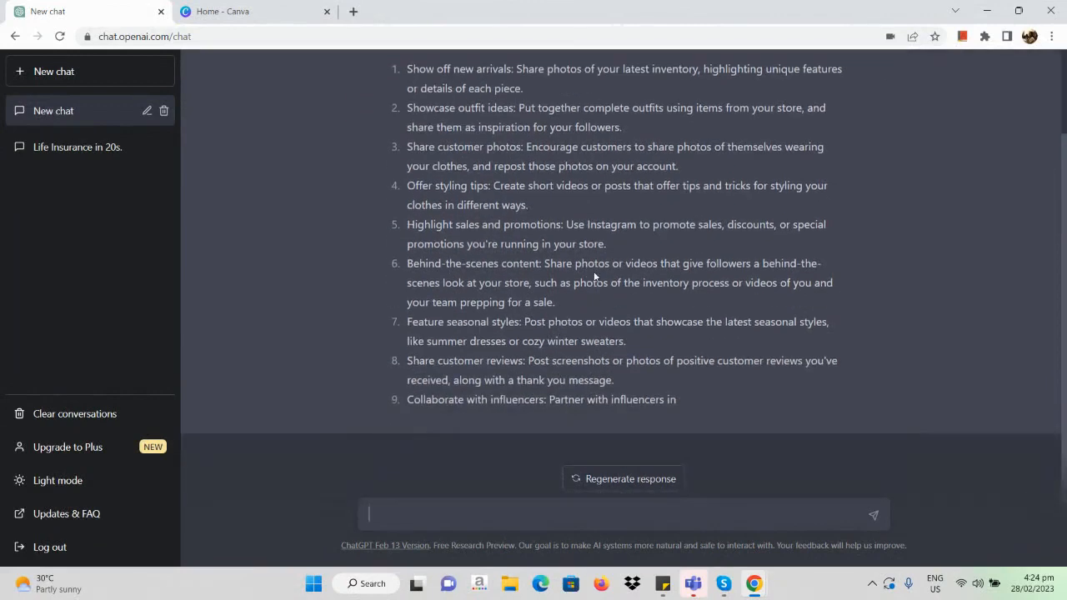
{"action": "scroll", "coordinate": [594, 271], "scroll_direction": "up", "scroll_amount": 1}
{"action": "scroll", "coordinate": [593, 271], "scroll_direction": "down", "scroll_amount": 1}
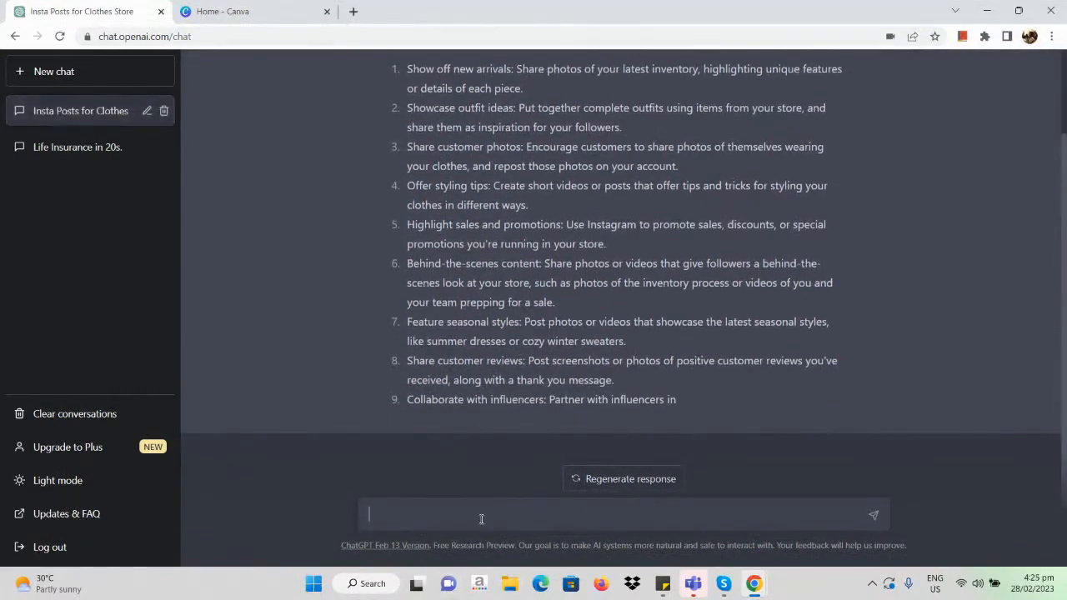
Step: Submit the prompt "make a 5 slide instagram carousel post of:" followed by the copied "Offer styling tips" idea
{"action": "type", "text": "make a 5 slide instagram carousel pos"}
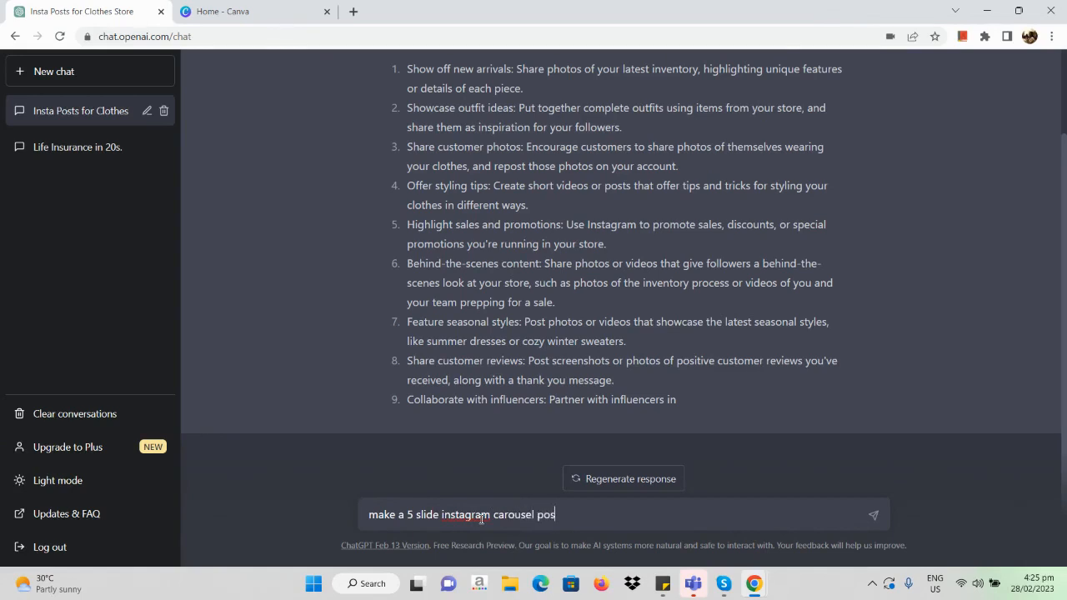
{"action": "type", "text": "t of:"}
{"action": "key", "text": "ctrl+v"}
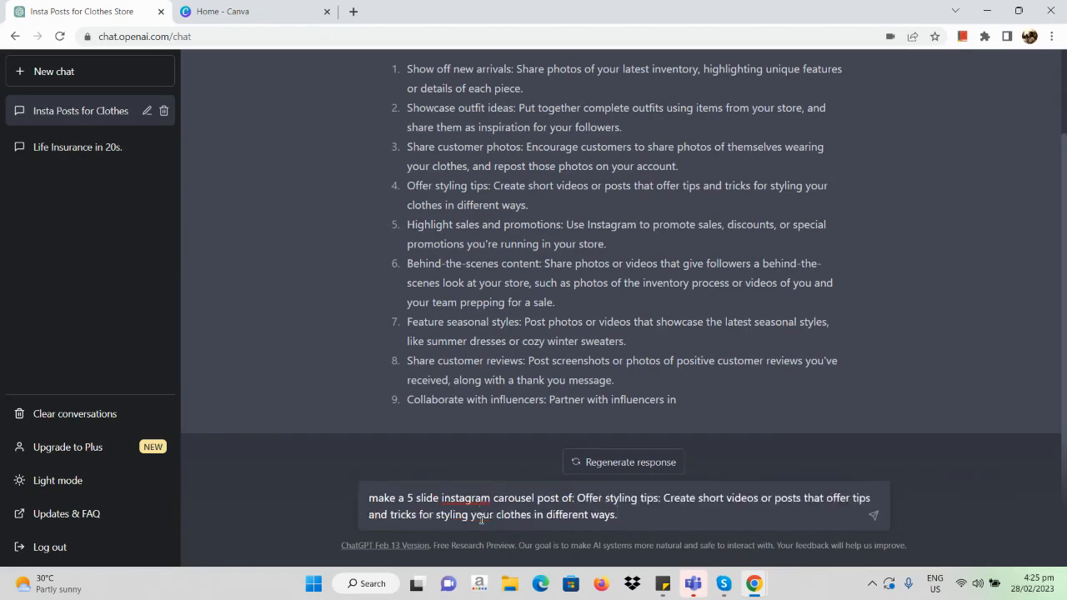
{"action": "scroll", "coordinate": [362, 326], "scroll_direction": "up", "scroll_amount": 1}
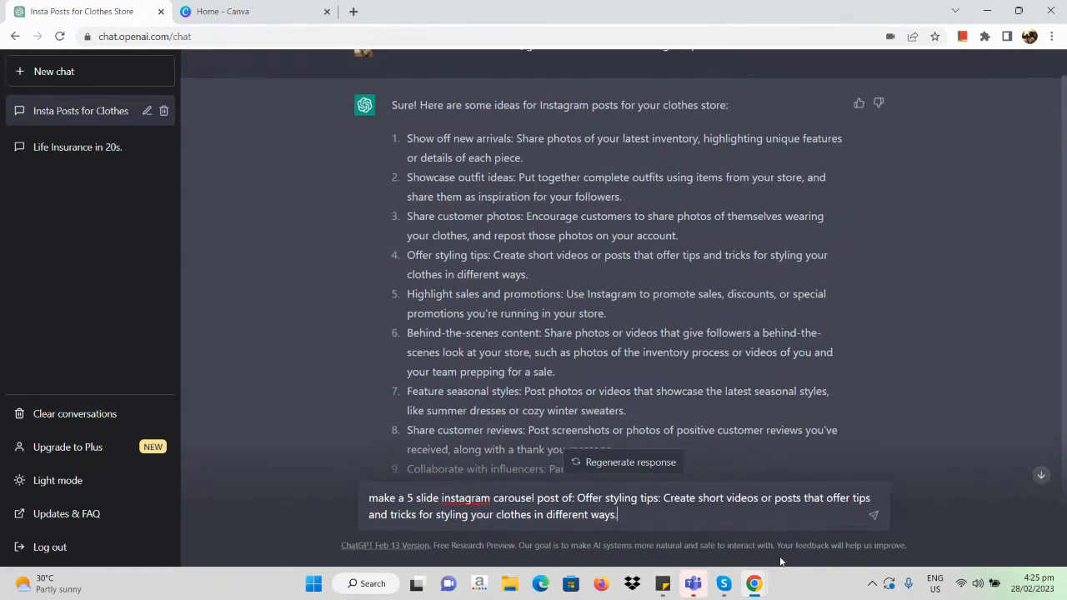
{"action": "key", "text": "Return"}
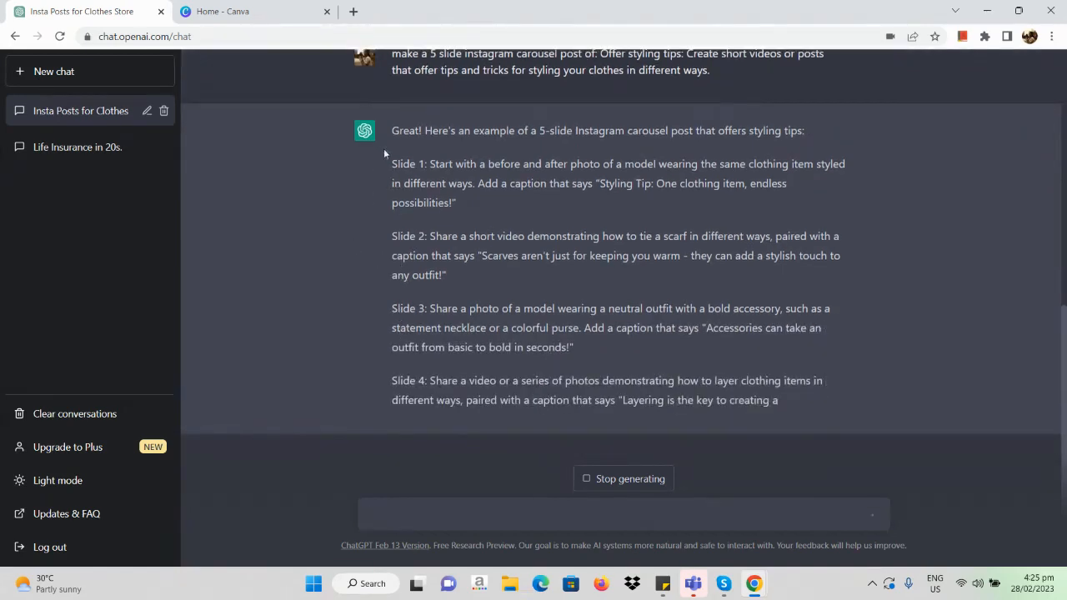
Step: Copy the generated carousel text from Slide 1 through the end of Slide 5
{"action": "left_click_drag", "start_coordinate": [384, 154], "coordinate": [774, 363]}
{"action": "right_click", "coordinate": [494, 326]}
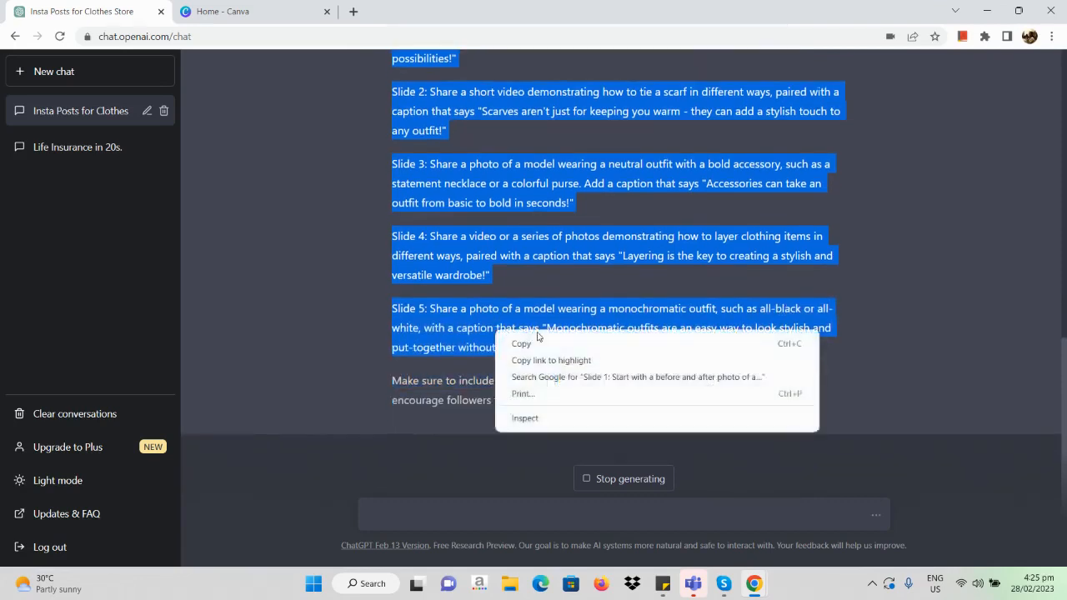
{"action": "left_click", "coordinate": [525, 343]}
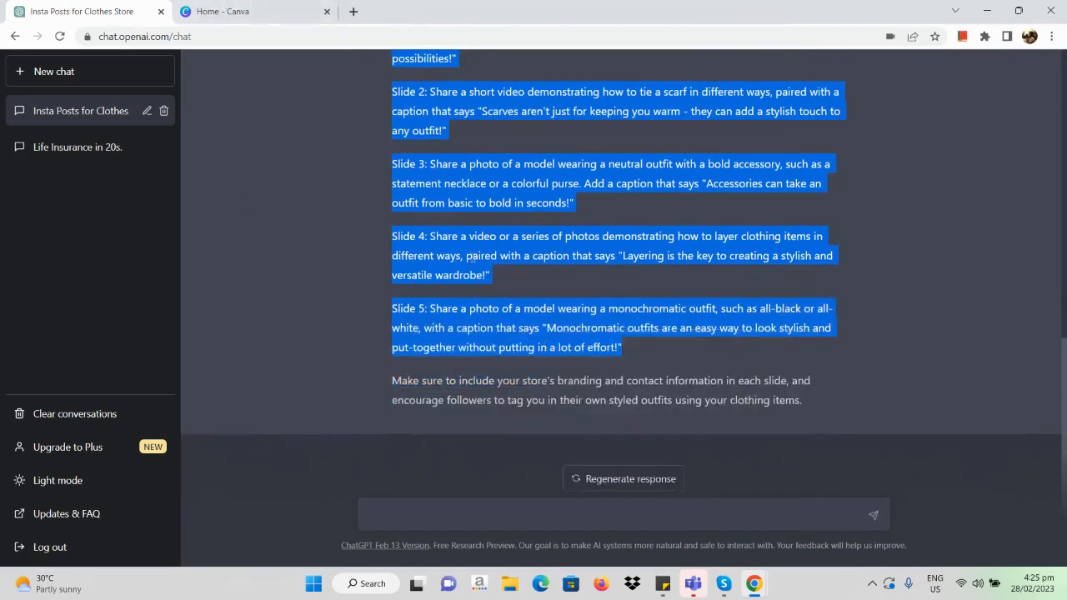
Step: Switch to Canva, create a blank Doc and paste the copied five-slide text into it
{"action": "left_click", "coordinate": [271, 6]}
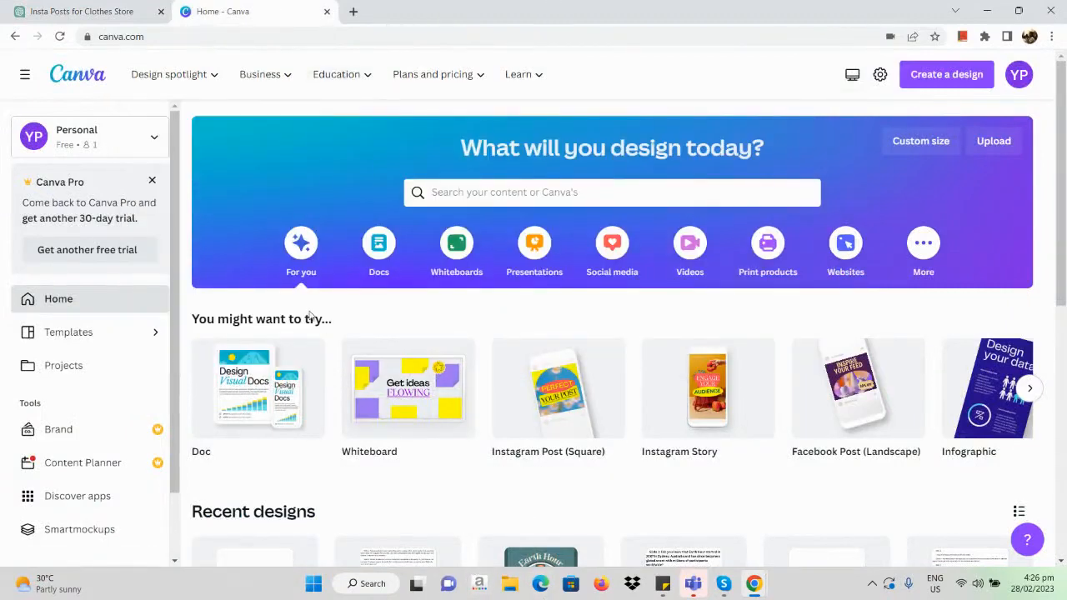
{"action": "mouse_move", "coordinate": [307, 353]}
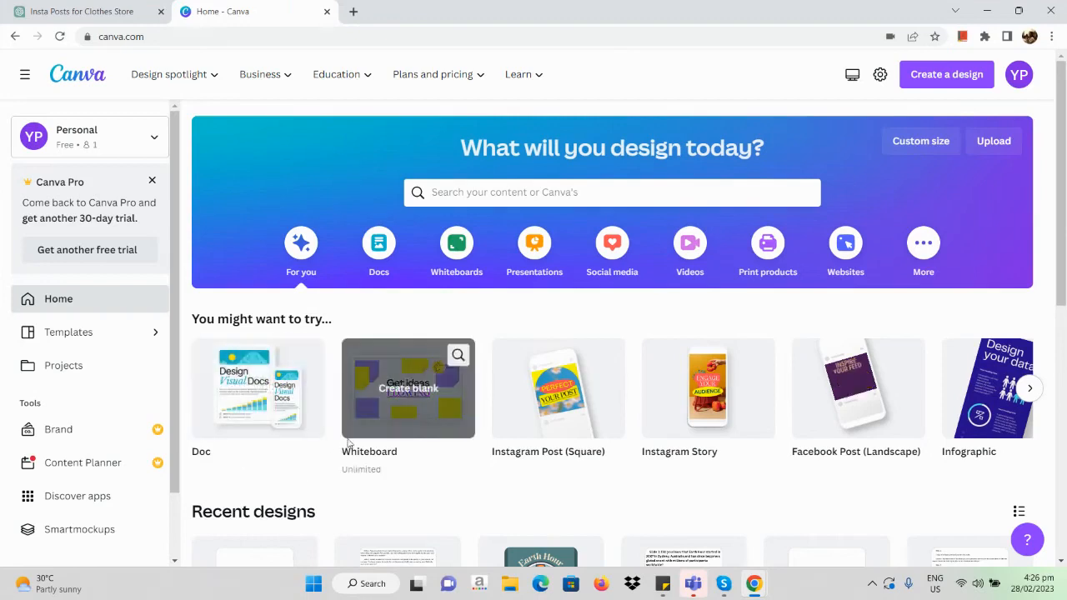
{"action": "left_click", "coordinate": [286, 417]}
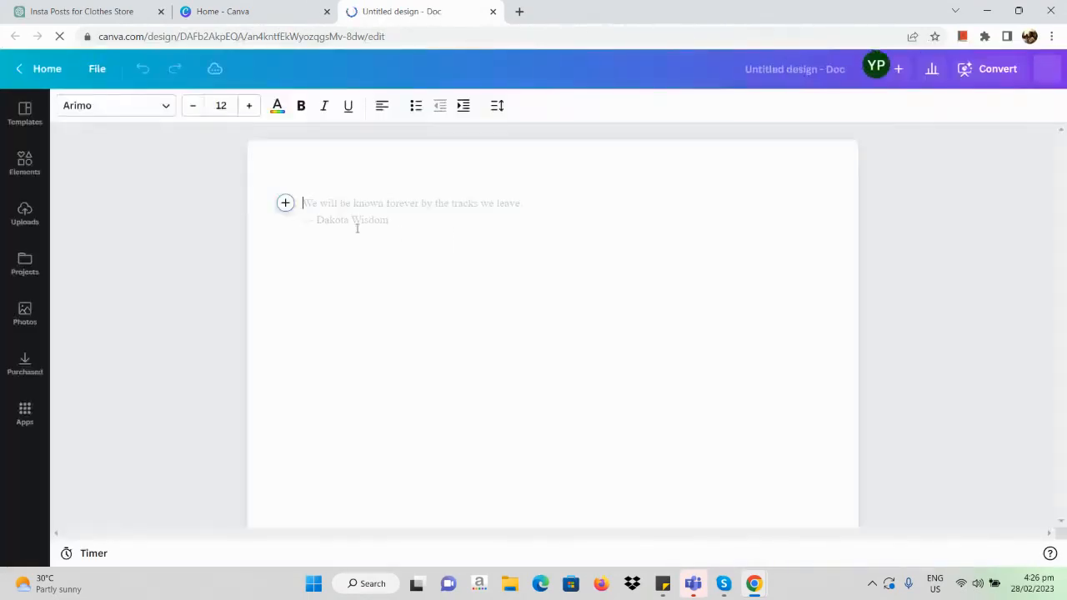
{"action": "key", "text": "ctrl+v"}
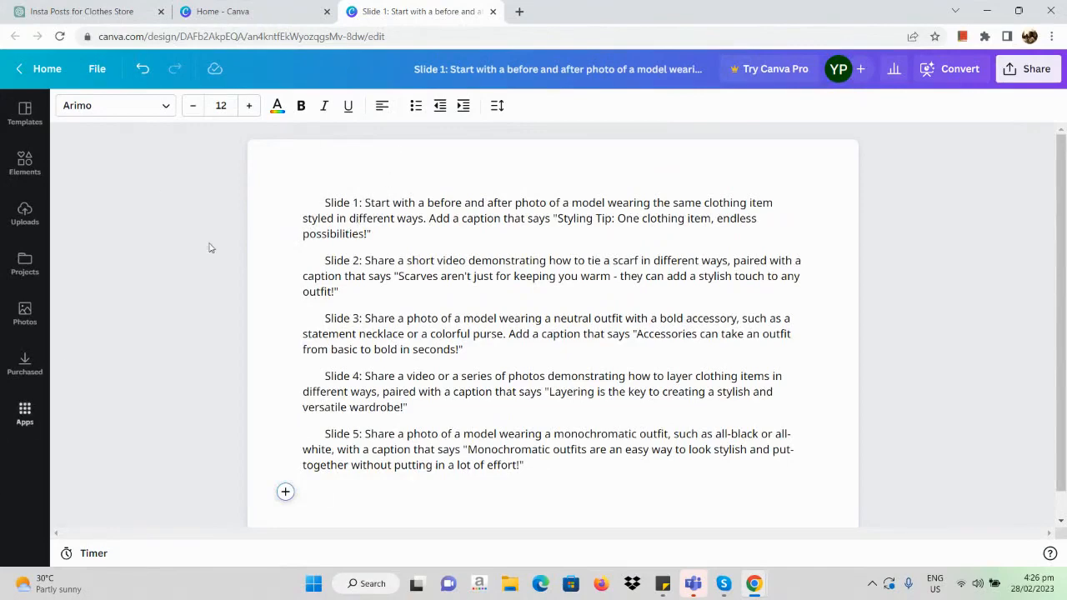
Step: Glance back at the ChatGPT response, then create a blank Instagram Post (Square) design in Canva
{"action": "left_click", "coordinate": [90, 7]}
{"action": "scroll", "coordinate": [372, 351], "scroll_direction": "up", "scroll_amount": 6}
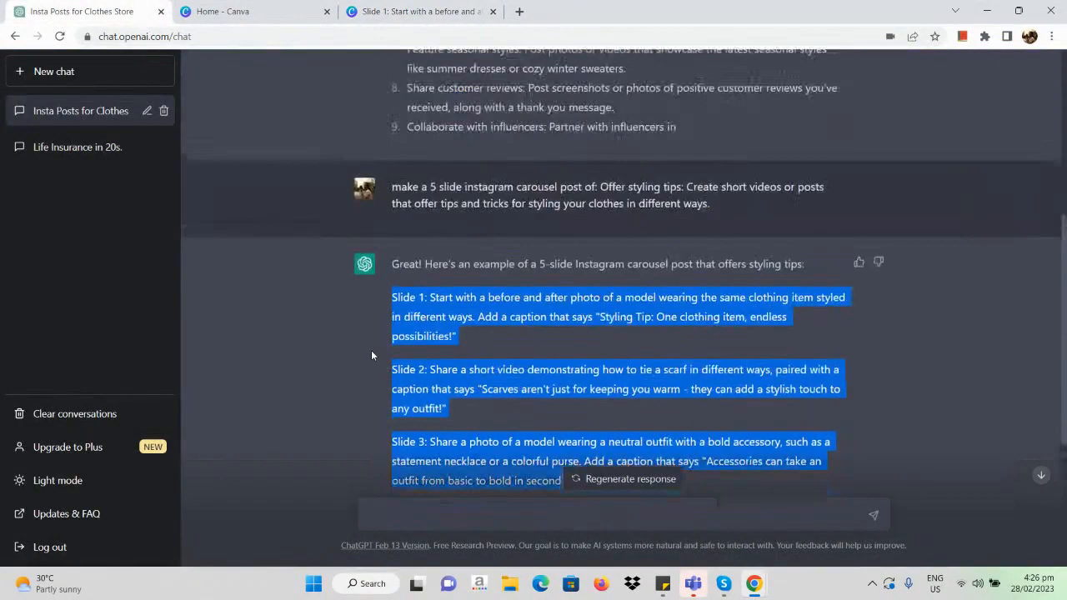
{"action": "left_click", "coordinate": [266, 7]}
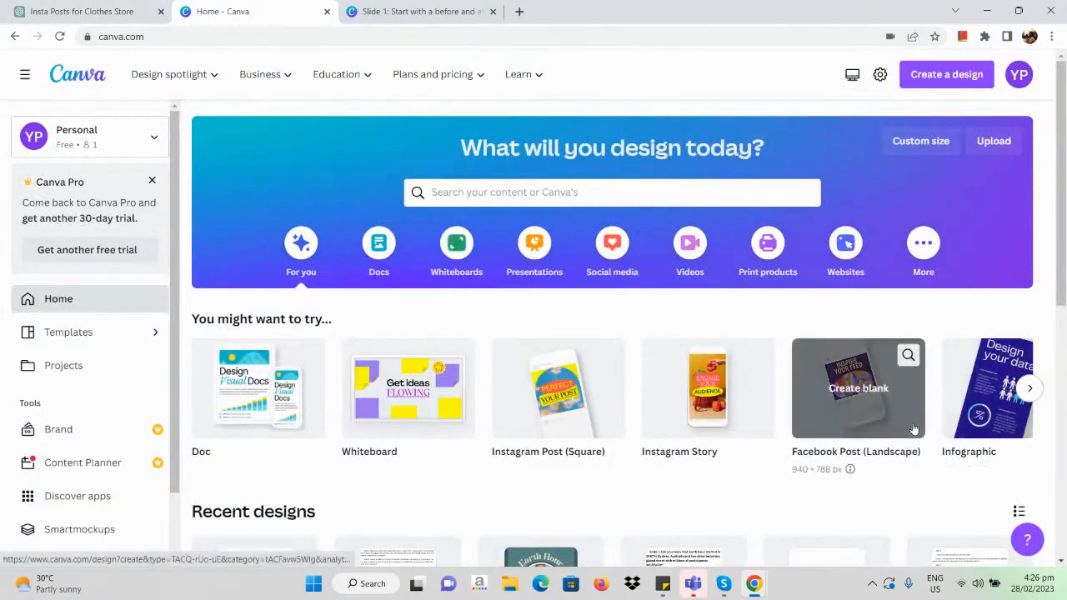
{"action": "left_click", "coordinate": [978, 87]}
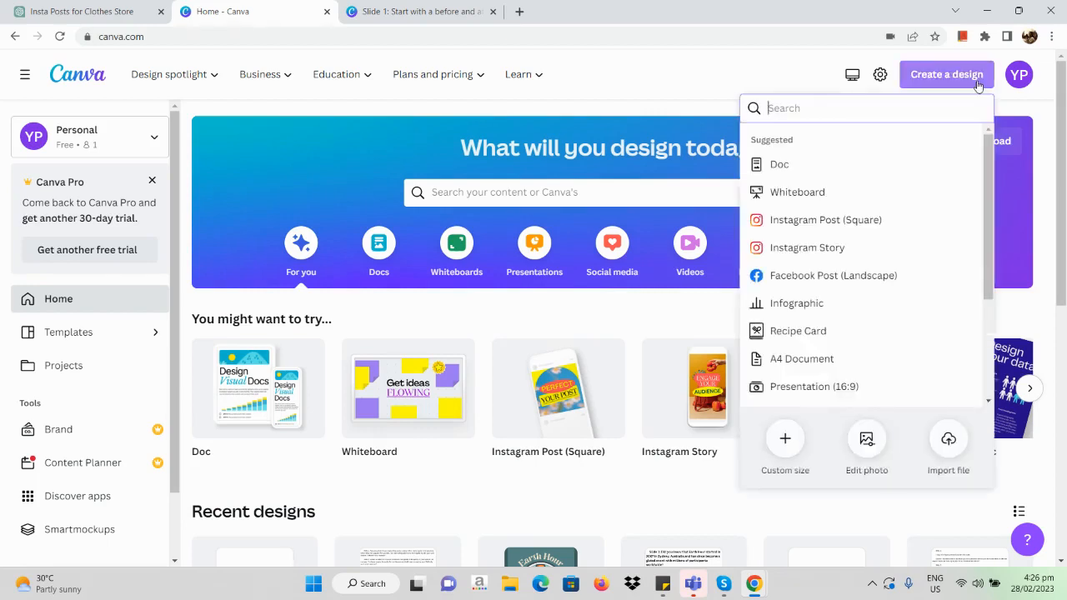
{"action": "left_click", "coordinate": [883, 224]}
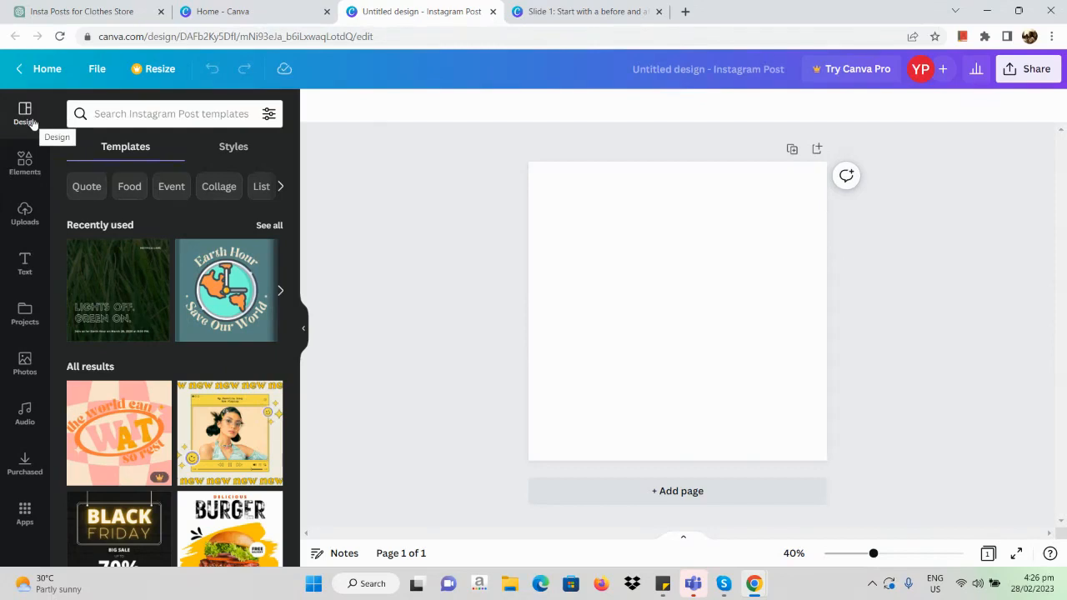
Step: Search the Instagram Post templates for "caousel instagram post for clothing"
{"action": "left_click", "coordinate": [111, 120]}
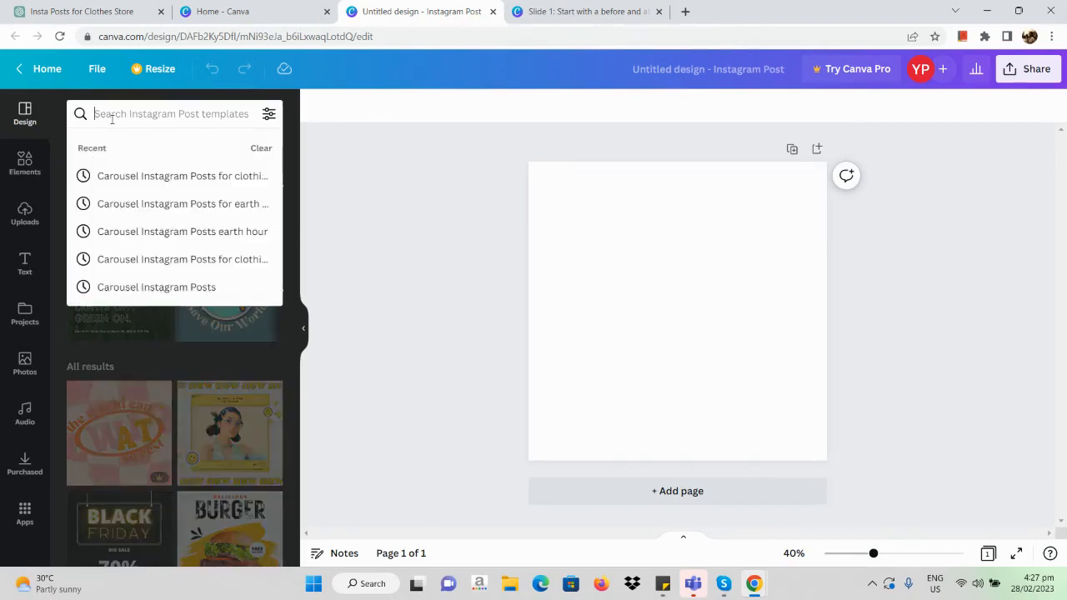
{"action": "type", "text": "caousel"}
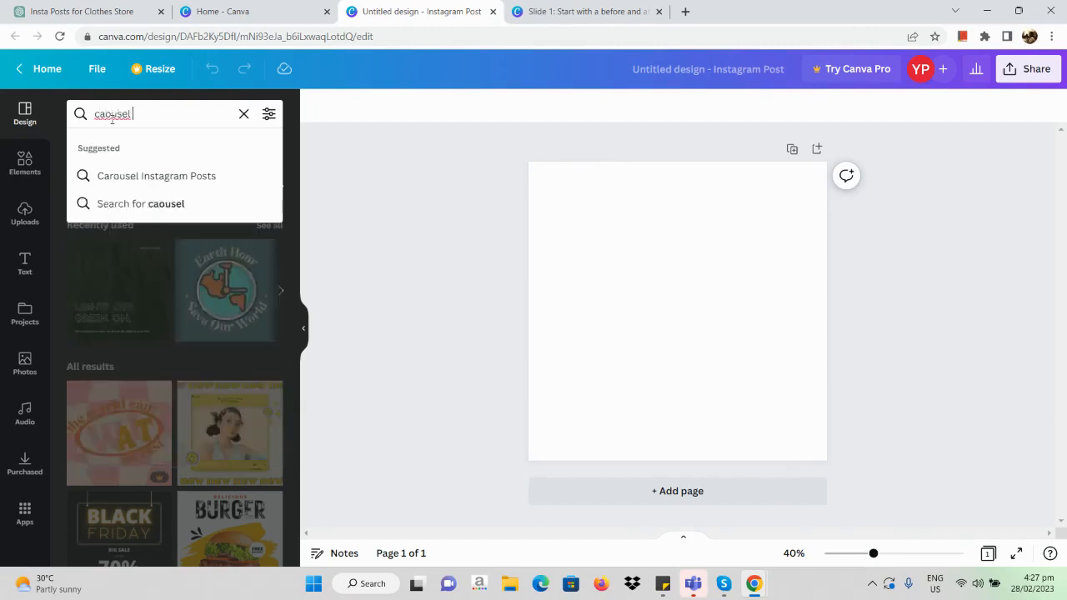
{"action": "type", "text": " instagram "}
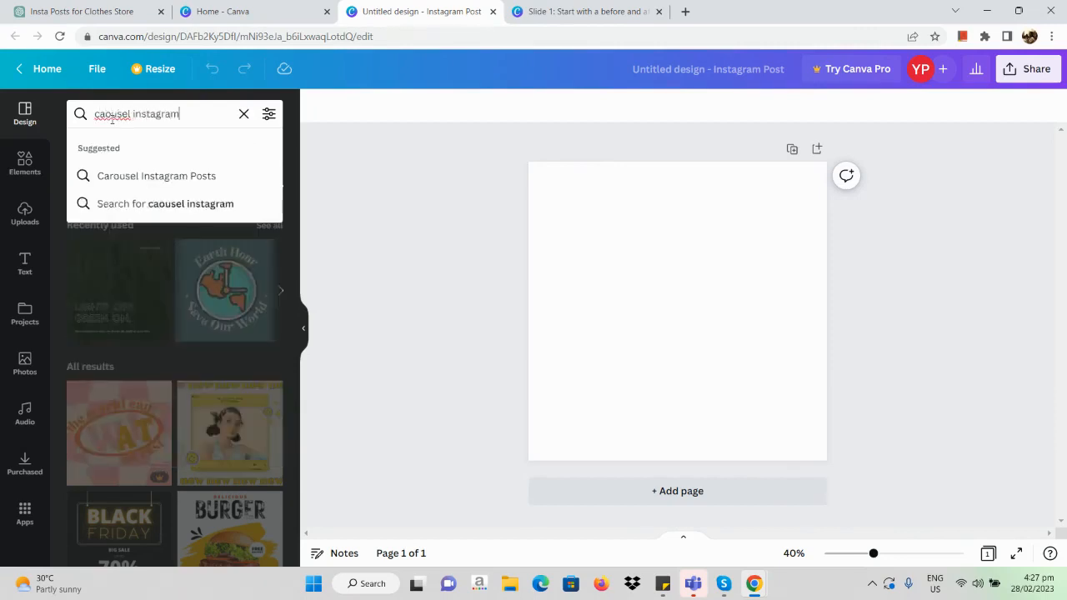
{"action": "type", "text": "post for"}
{"action": "type", "text": "clothin"}
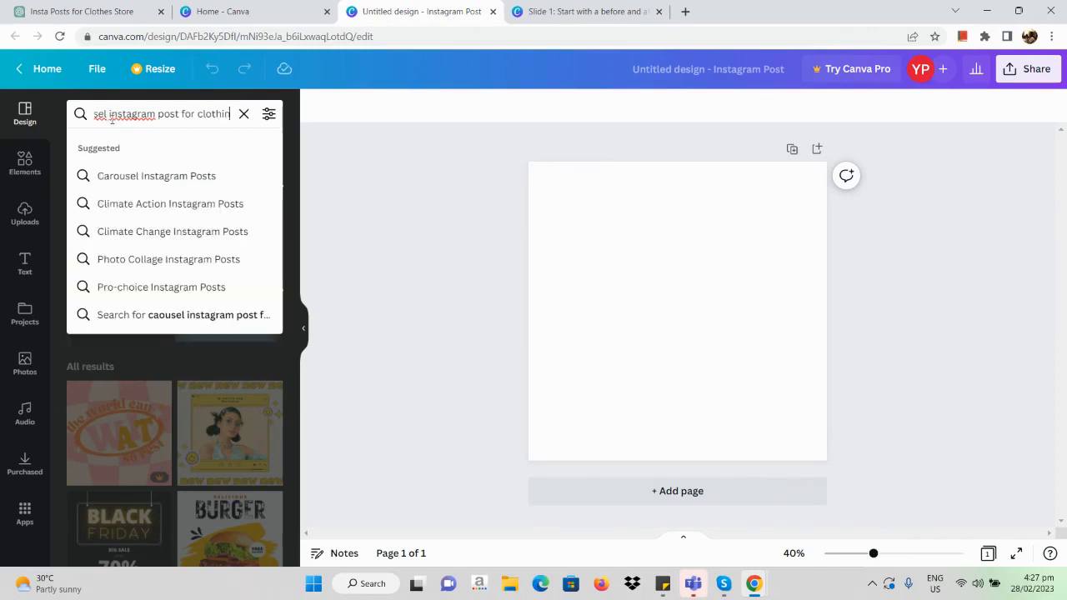
{"action": "type", "text": "g"}
{"action": "key", "text": "Return"}
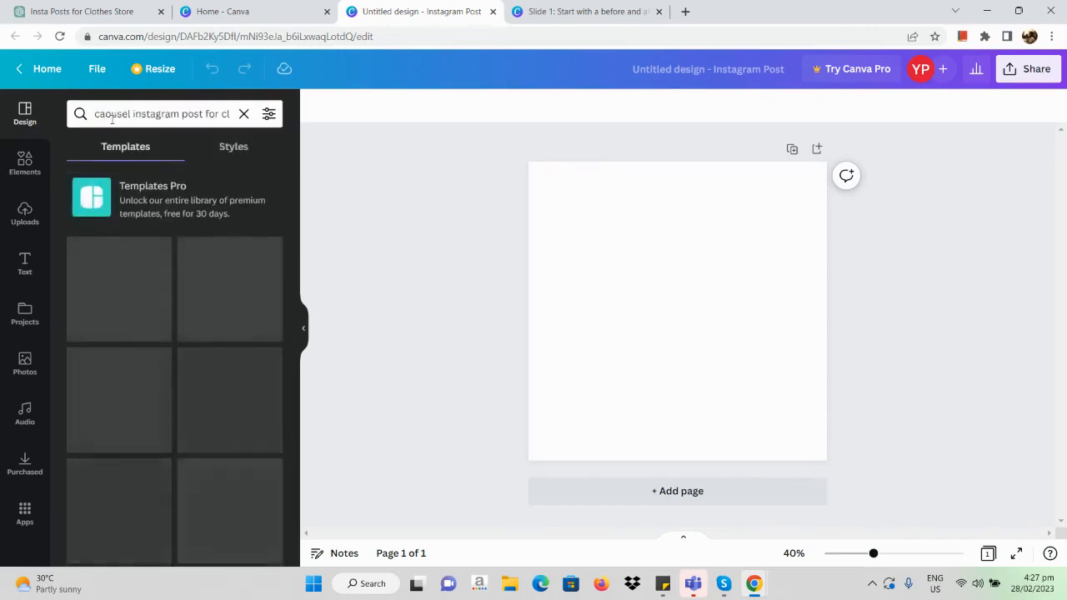
Step: Browse the template results, correct the query's spelling to "carousel instagram post for clothing" and search again
{"action": "scroll", "coordinate": [242, 301], "scroll_direction": "down", "scroll_amount": 3}
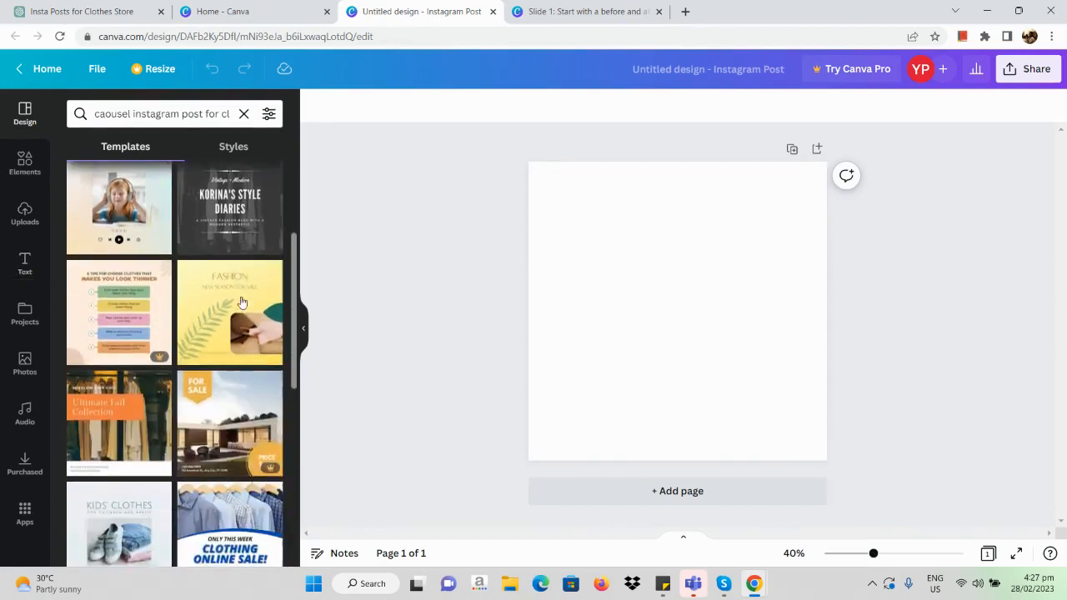
{"action": "scroll", "coordinate": [151, 350], "scroll_direction": "up", "scroll_amount": 2}
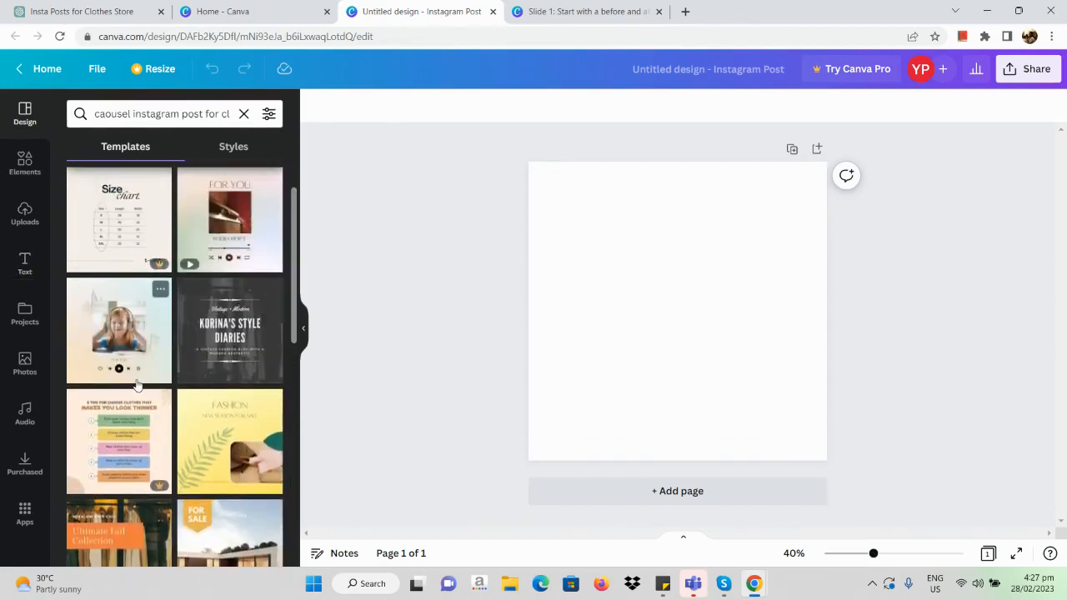
{"action": "scroll", "coordinate": [137, 385], "scroll_direction": "down", "scroll_amount": 4}
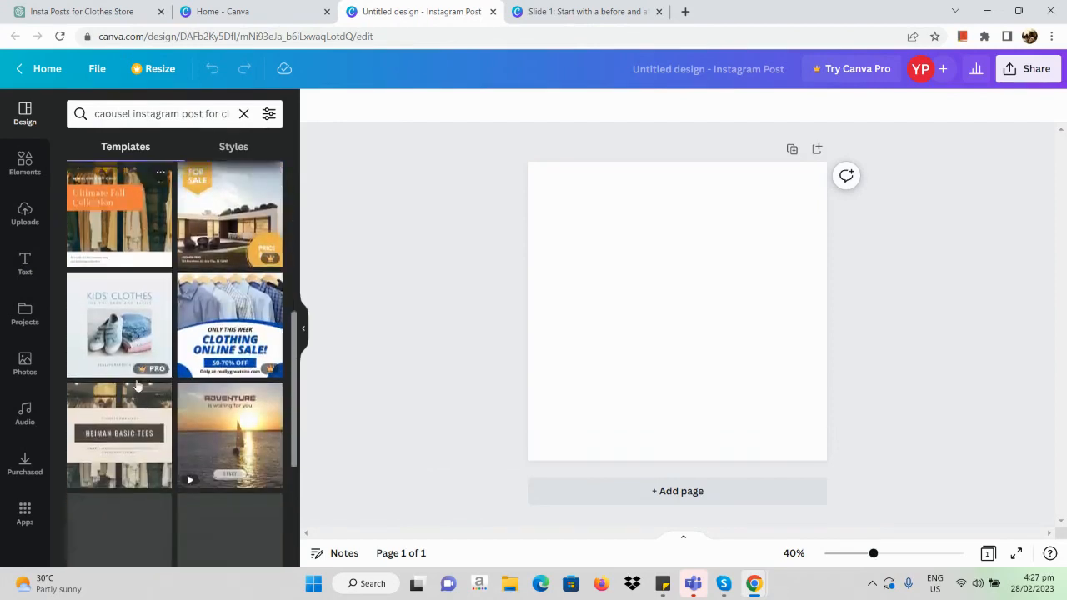
{"action": "scroll", "coordinate": [137, 384], "scroll_direction": "down", "scroll_amount": 1}
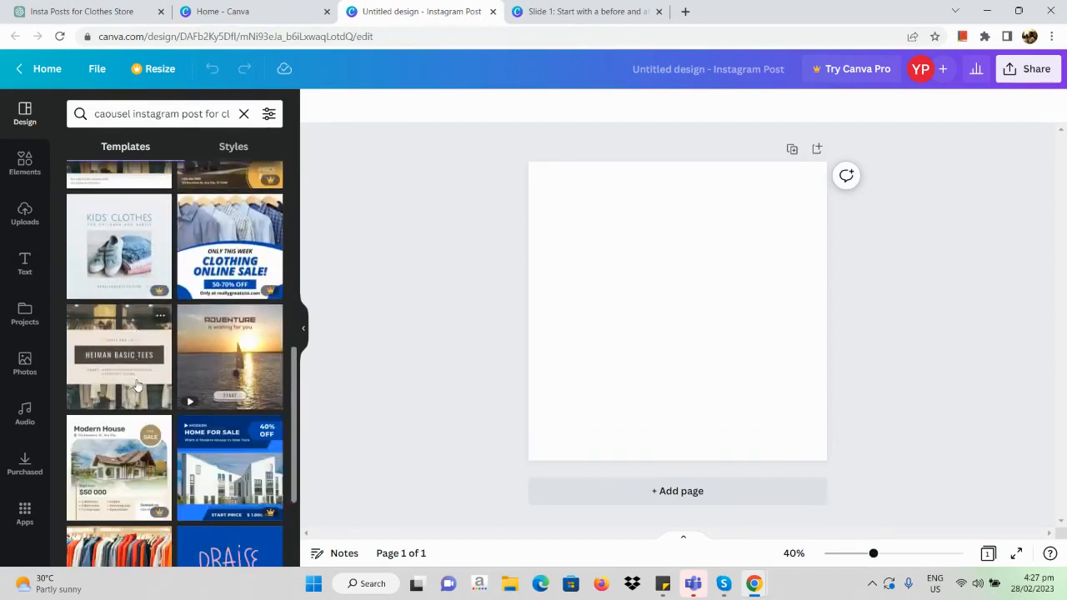
{"action": "left_click", "coordinate": [101, 113]}
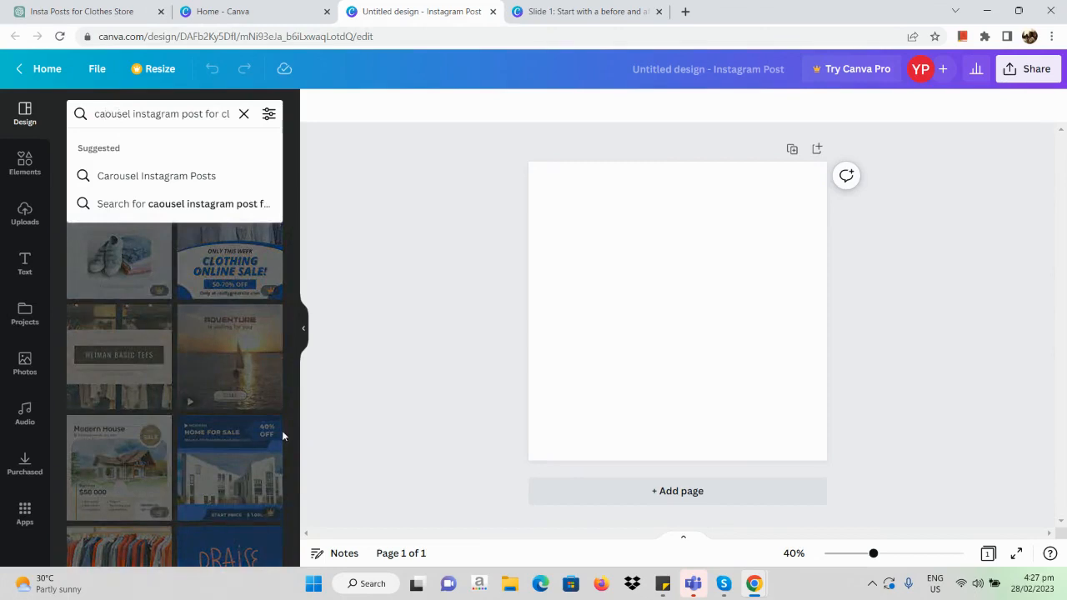
{"action": "type", "text": "r"}
{"action": "key", "text": "Return"}
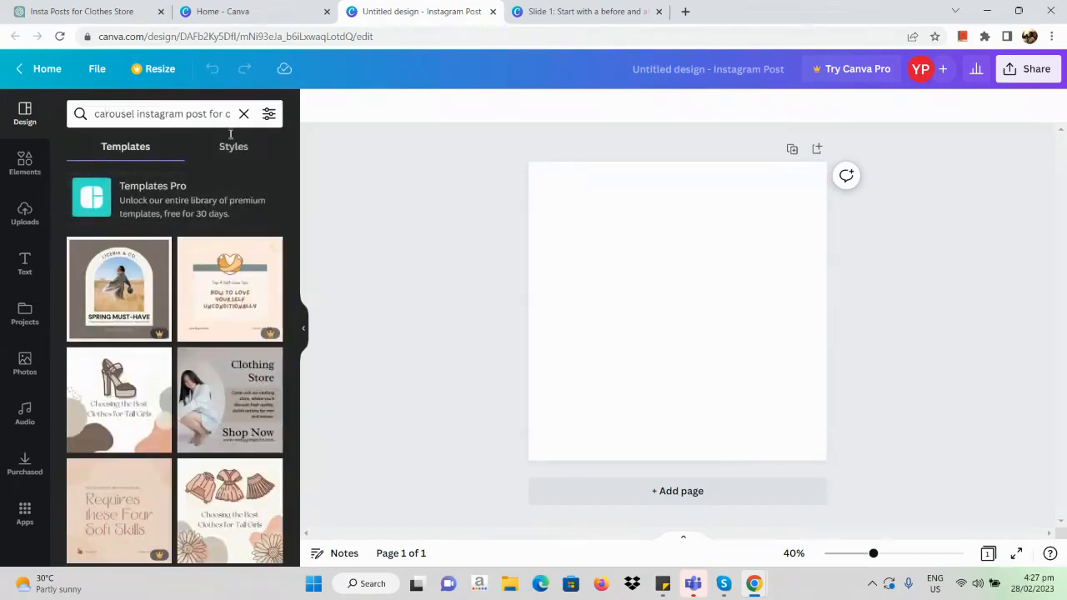
Step: Browse the carousel template results for a multi-page design that suits the clothes store's styling tips
{"action": "scroll", "coordinate": [80, 352], "scroll_direction": "down", "scroll_amount": 3}
{"action": "scroll", "coordinate": [122, 256], "scroll_direction": "down", "scroll_amount": 3}
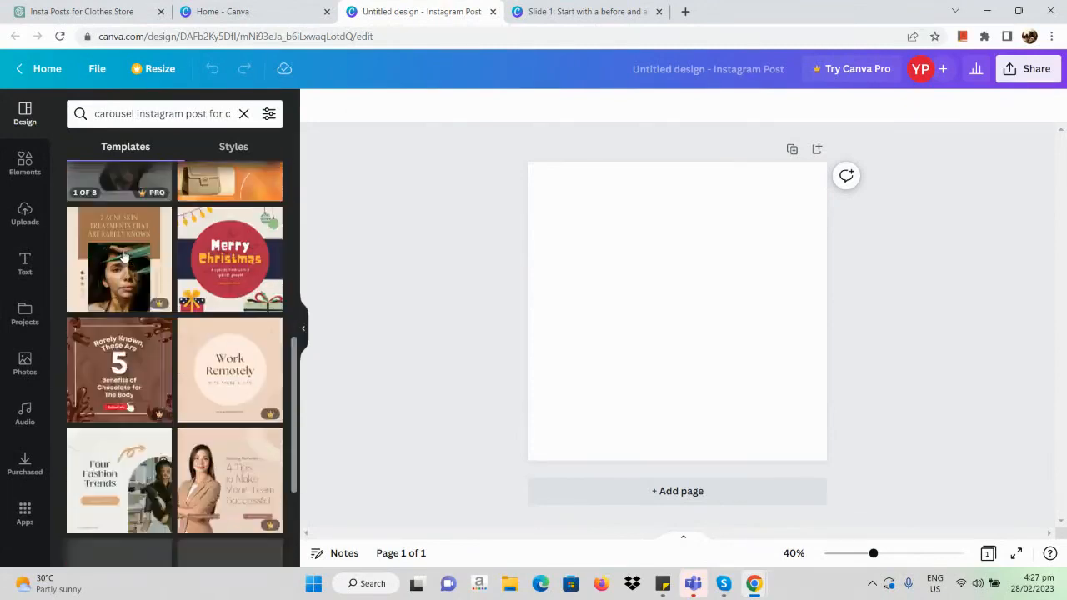
{"action": "scroll", "coordinate": [262, 292], "scroll_direction": "down", "scroll_amount": 1}
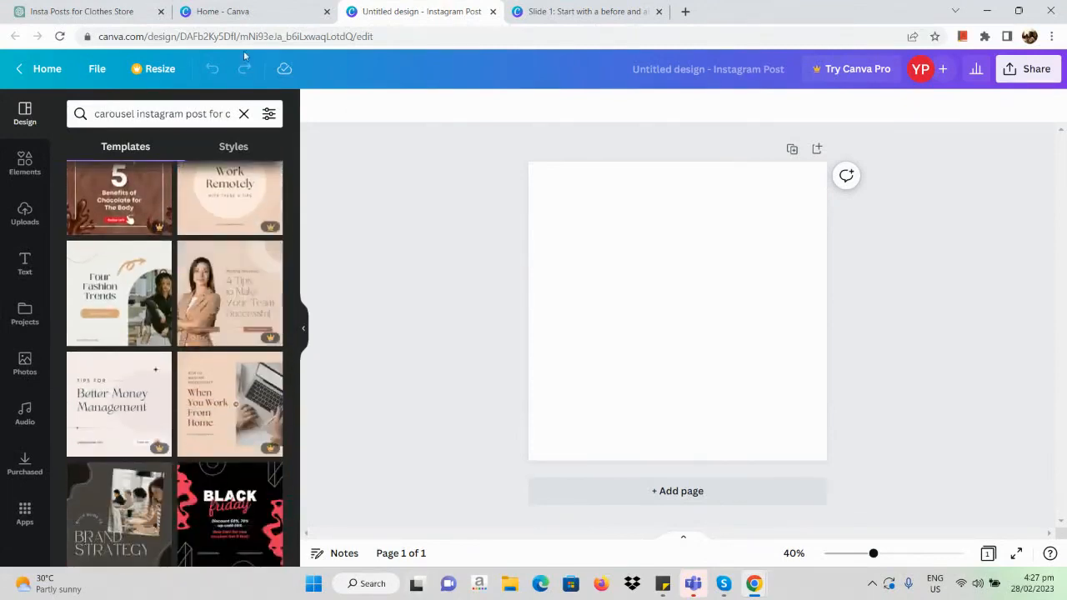
{"action": "scroll", "coordinate": [138, 409], "scroll_direction": "down", "scroll_amount": 2}
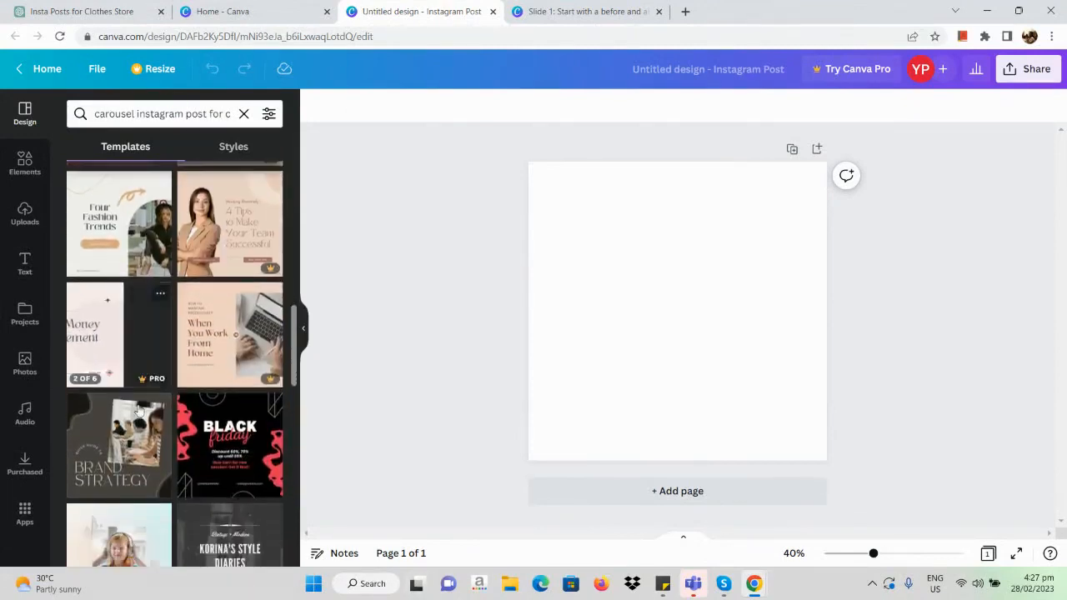
{"action": "scroll", "coordinate": [154, 239], "scroll_direction": "up", "scroll_amount": 1}
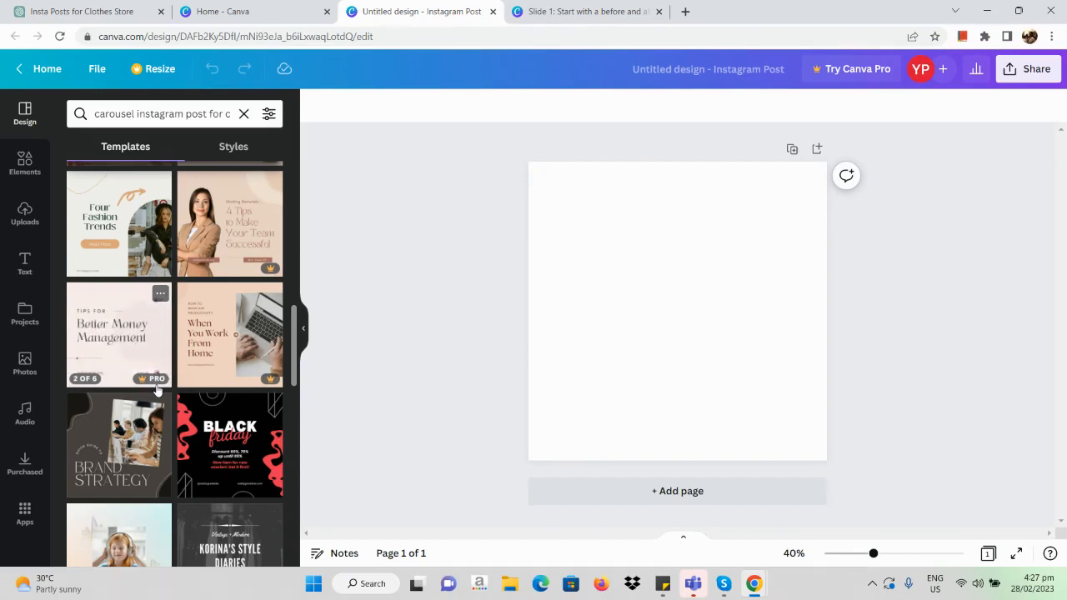
{"action": "scroll", "coordinate": [156, 389], "scroll_direction": "up", "scroll_amount": 2}
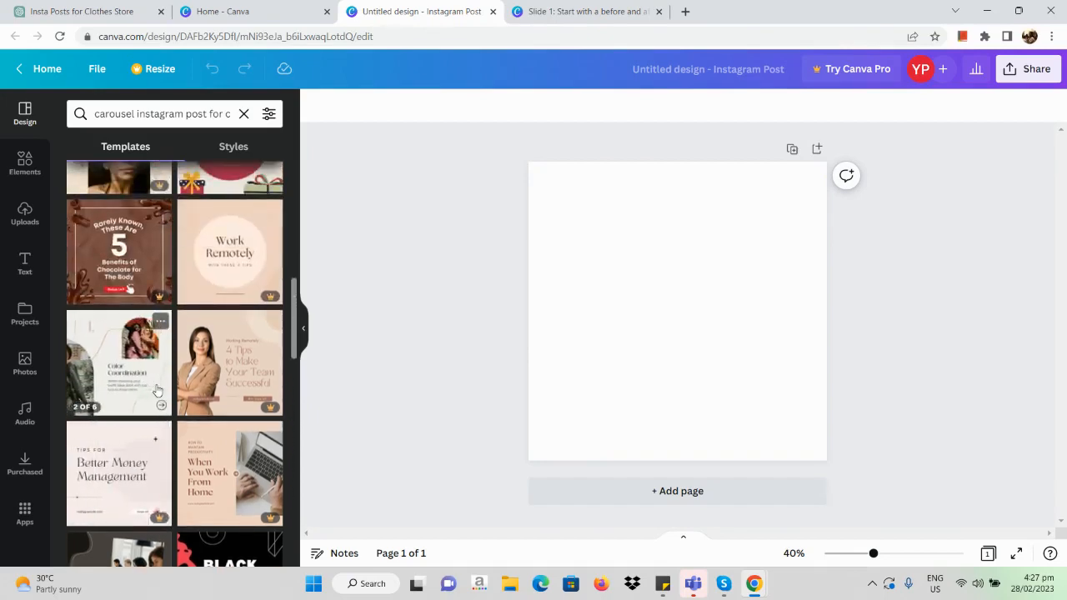
{"action": "scroll", "coordinate": [156, 389], "scroll_direction": "down", "scroll_amount": 3}
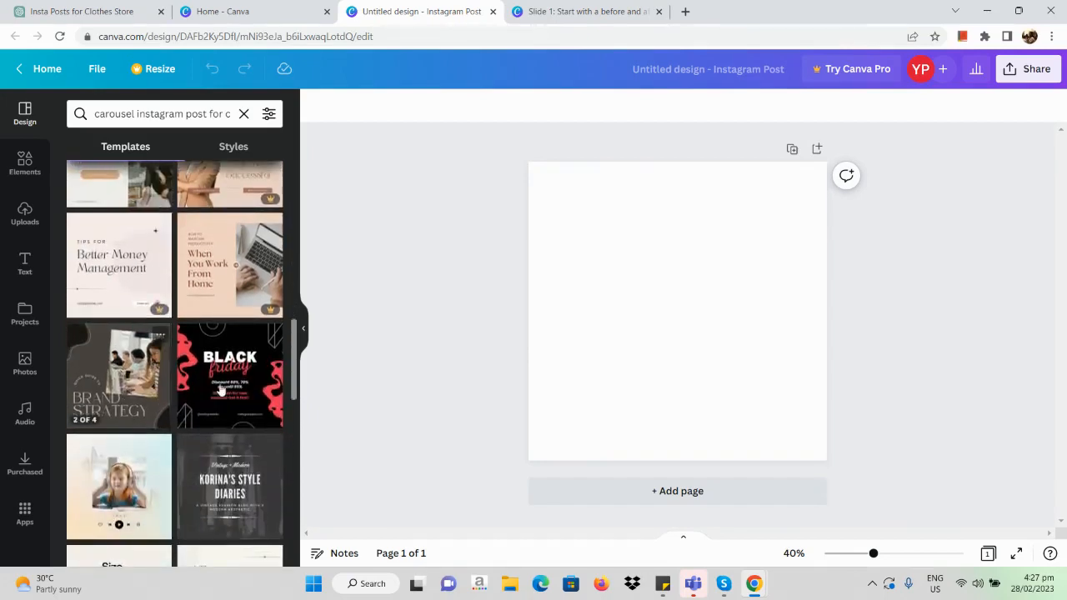
{"action": "scroll", "coordinate": [131, 392], "scroll_direction": "down", "scroll_amount": 1}
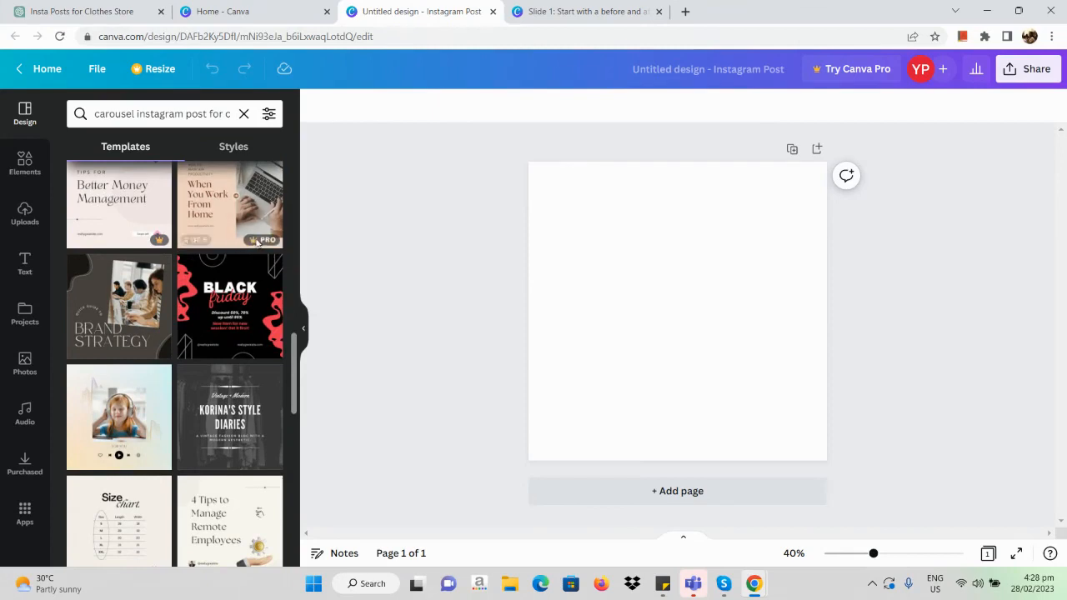
{"action": "scroll", "coordinate": [244, 254], "scroll_direction": "down", "scroll_amount": 2}
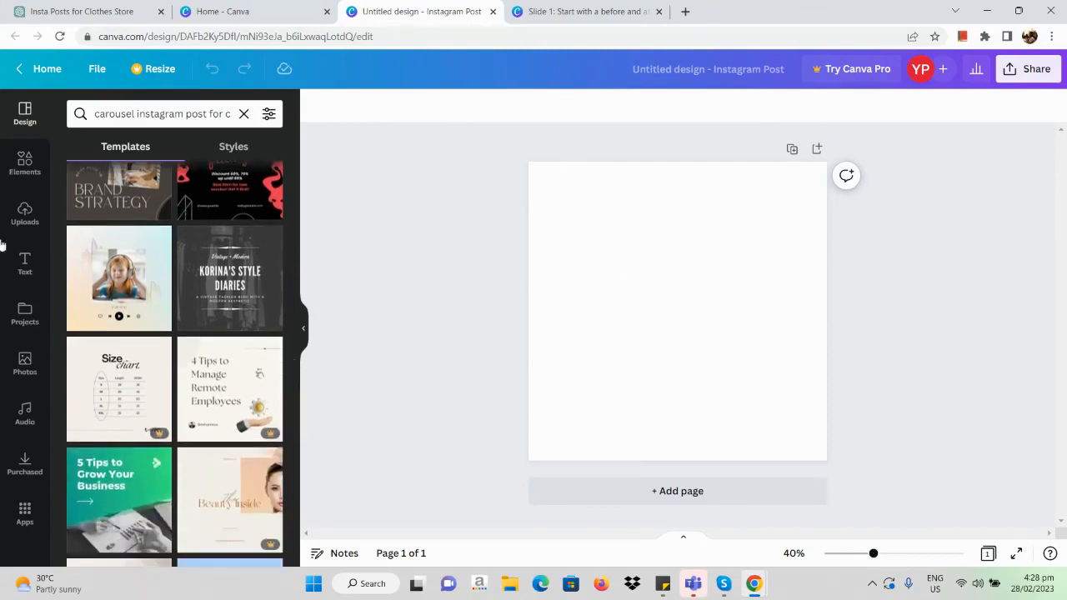
{"action": "scroll", "coordinate": [87, 392], "scroll_direction": "down", "scroll_amount": 1}
{"action": "scroll", "coordinate": [88, 391], "scroll_direction": "down", "scroll_amount": 2}
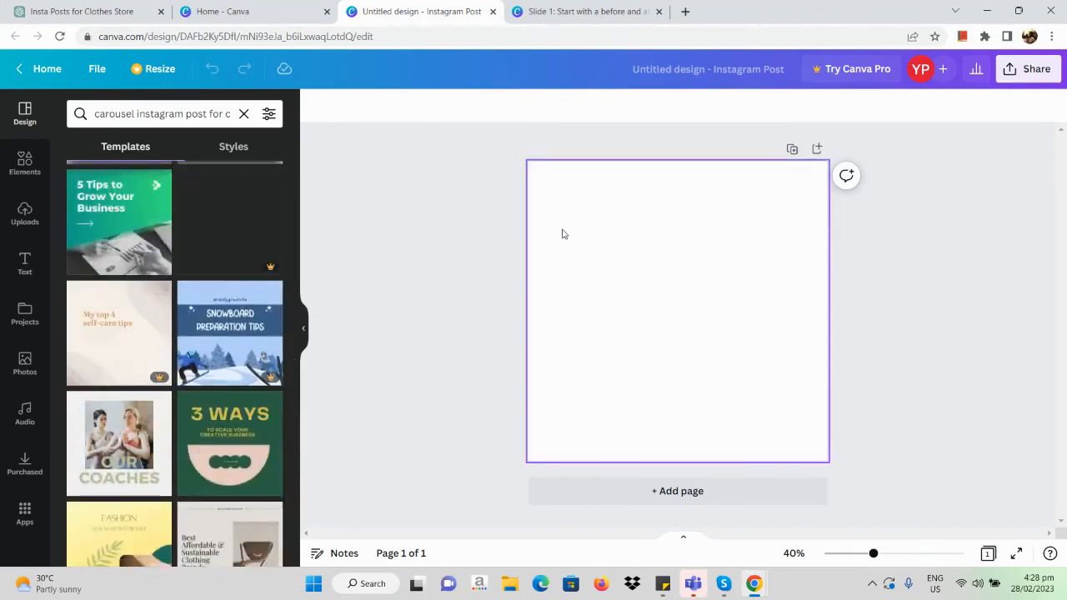
{"action": "scroll", "coordinate": [237, 366], "scroll_direction": "down", "scroll_amount": 3}
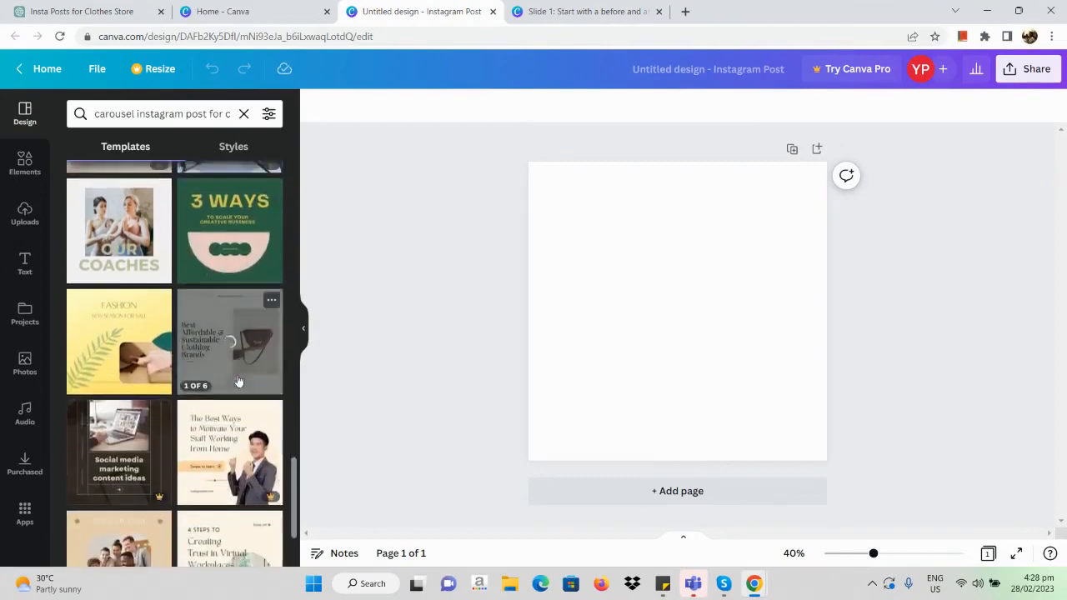
{"action": "scroll", "coordinate": [237, 381], "scroll_direction": "down", "scroll_amount": 4}
{"action": "scroll", "coordinate": [237, 379], "scroll_direction": "up", "scroll_amount": 6}
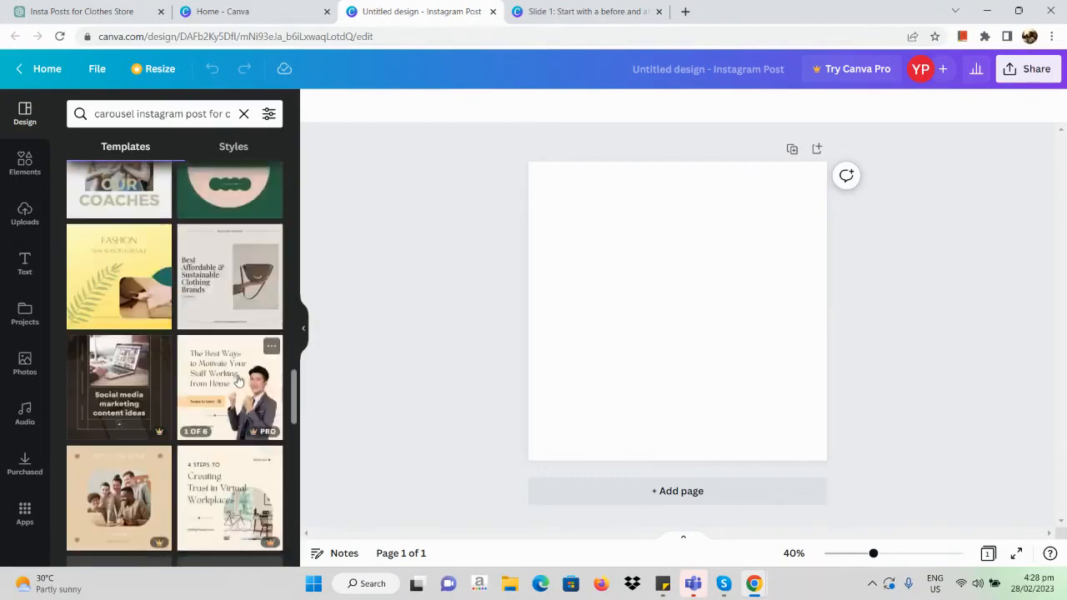
{"action": "scroll", "coordinate": [237, 378], "scroll_direction": "up", "scroll_amount": 8}
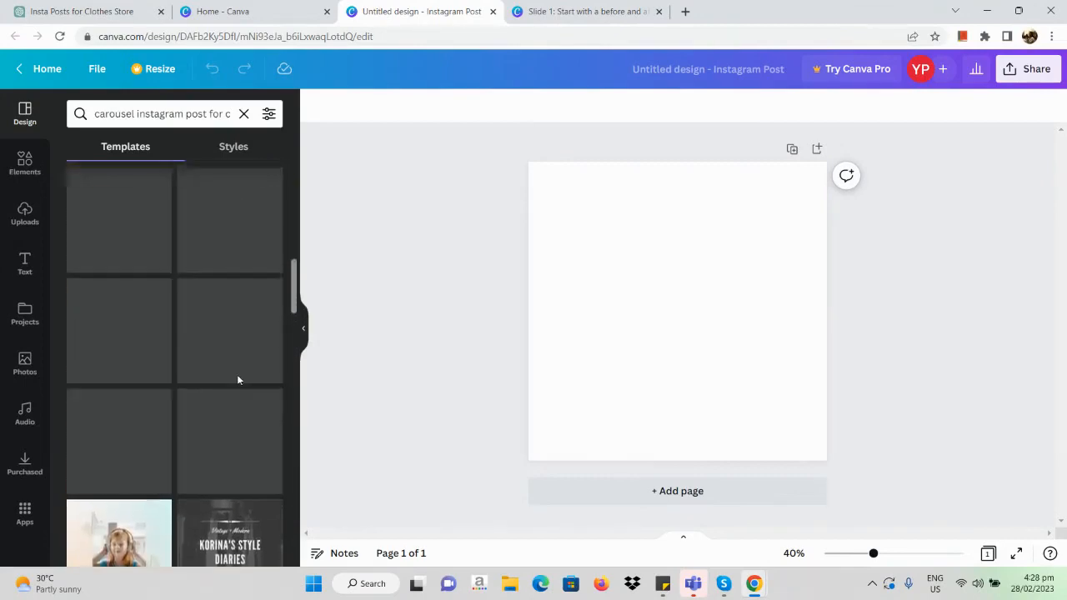
{"action": "scroll", "coordinate": [237, 375], "scroll_direction": "up", "scroll_amount": 6}
{"action": "scroll", "coordinate": [238, 376], "scroll_direction": "down", "scroll_amount": 5}
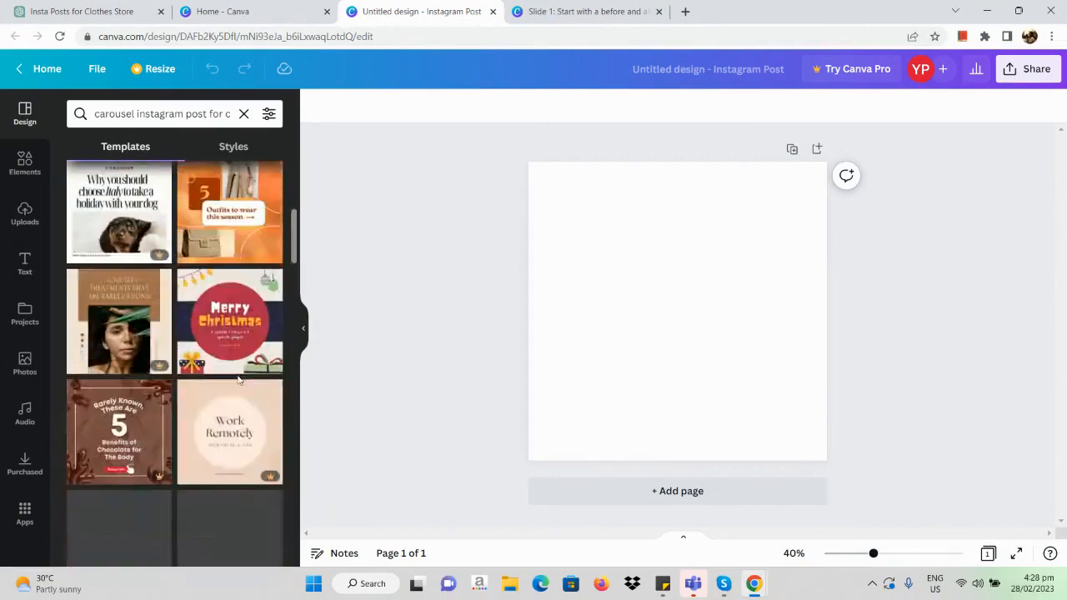
{"action": "scroll", "coordinate": [238, 380], "scroll_direction": "down", "scroll_amount": 4}
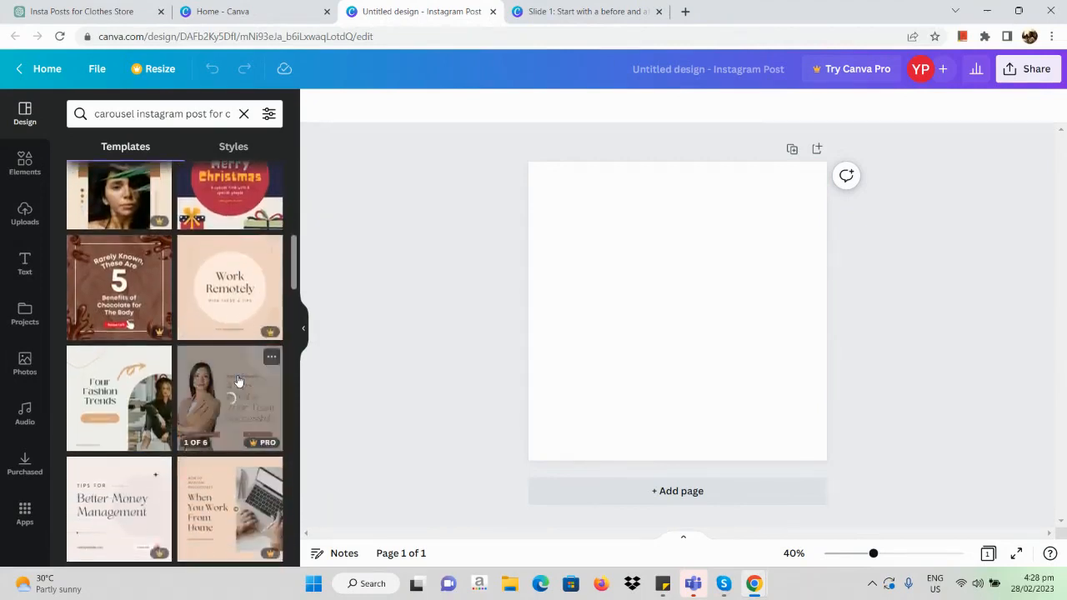
{"action": "scroll", "coordinate": [237, 380], "scroll_direction": "down", "scroll_amount": 2}
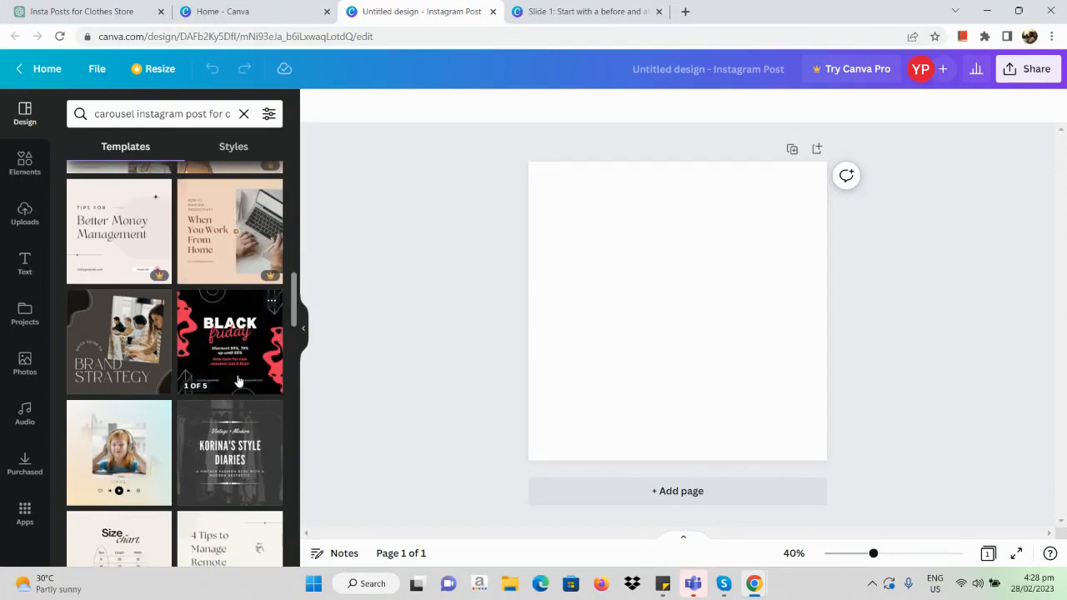
{"action": "scroll", "coordinate": [238, 381], "scroll_direction": "down", "scroll_amount": 1}
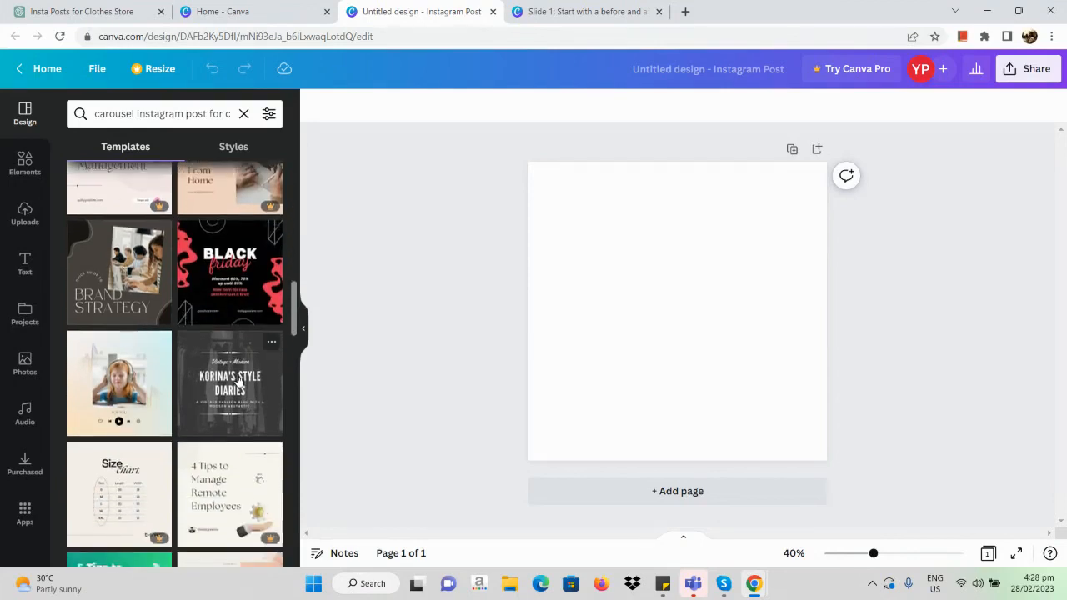
Step: Try the vintage fashion blog template, clear it, and replace all pages with the 5-page Black Red & White Geometric Black Friday Carousel Instagram Post template
{"action": "left_click", "coordinate": [239, 380]}
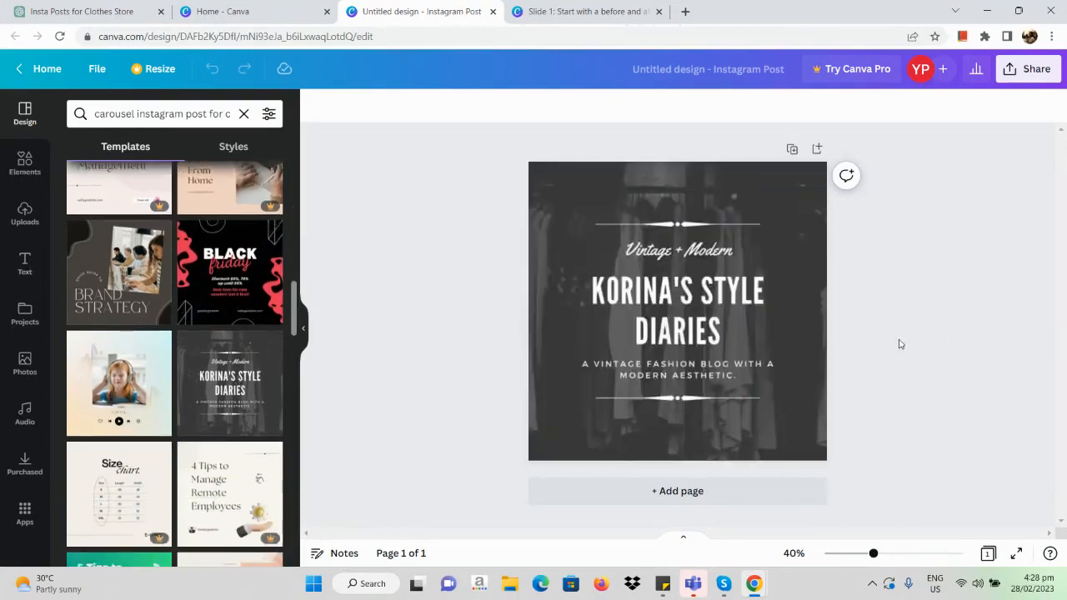
{"action": "left_click", "coordinate": [223, 265]}
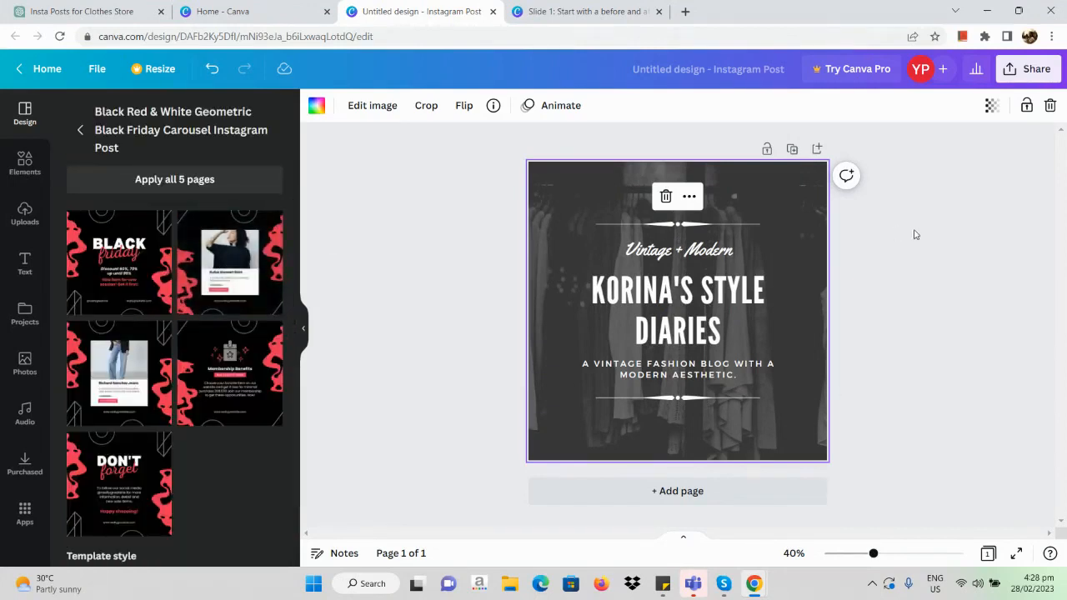
{"action": "left_click", "coordinate": [666, 197]}
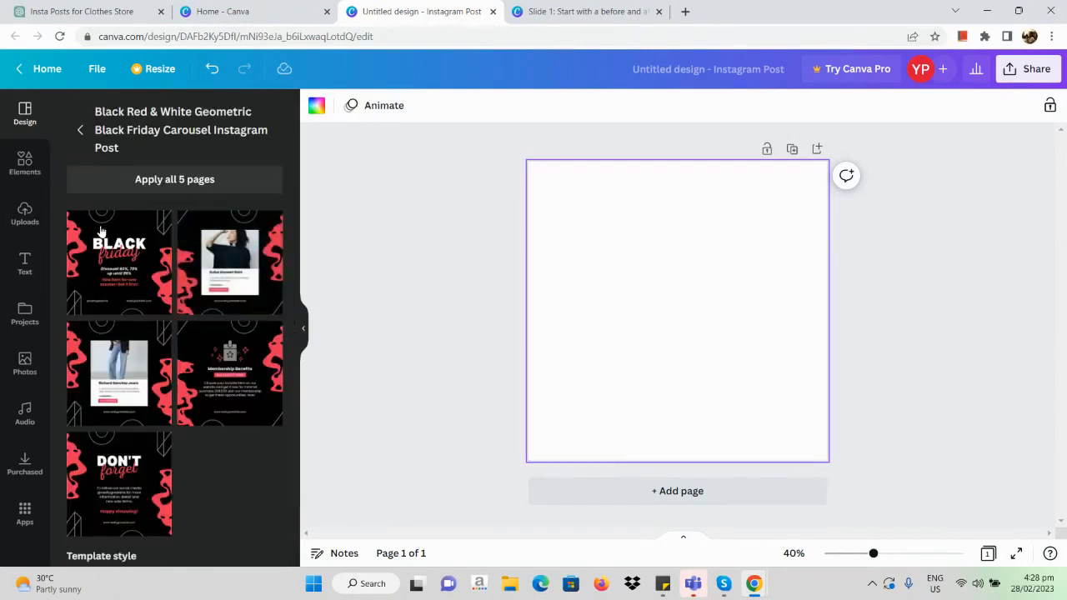
{"action": "left_click", "coordinate": [224, 189]}
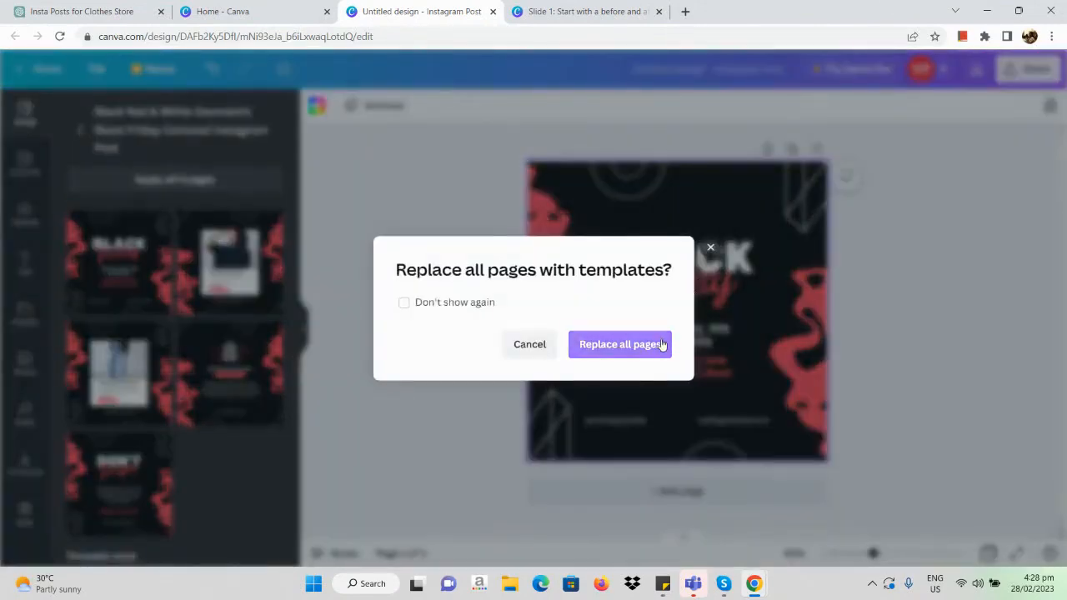
{"action": "left_click", "coordinate": [658, 345]}
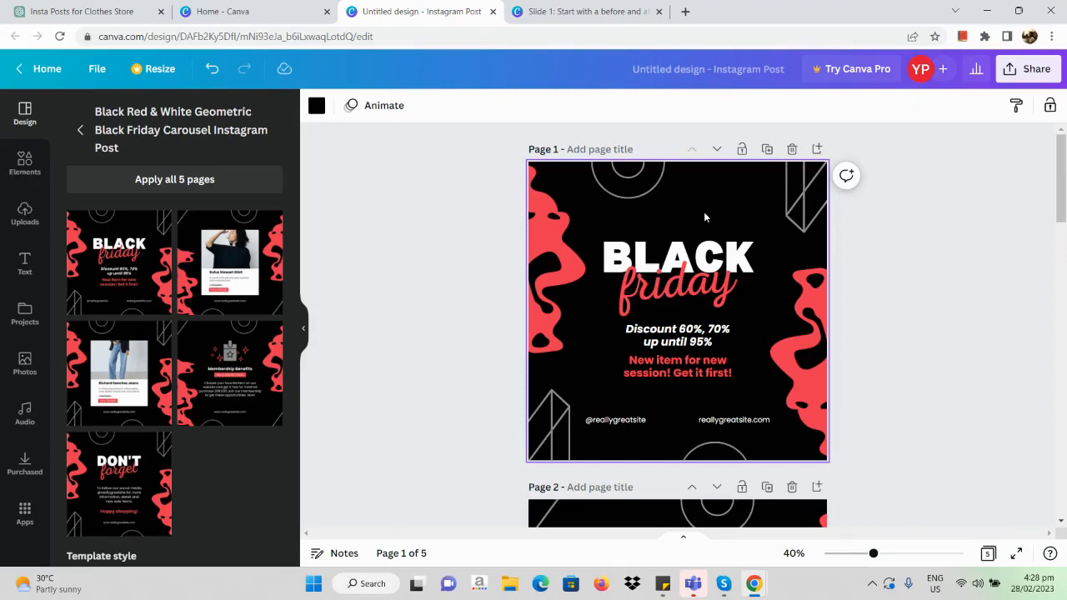
Step: Review the layout, photos and placeholder text on all five pages of the Black Friday carousel
{"action": "scroll", "coordinate": [704, 217], "scroll_direction": "down", "scroll_amount": 7}
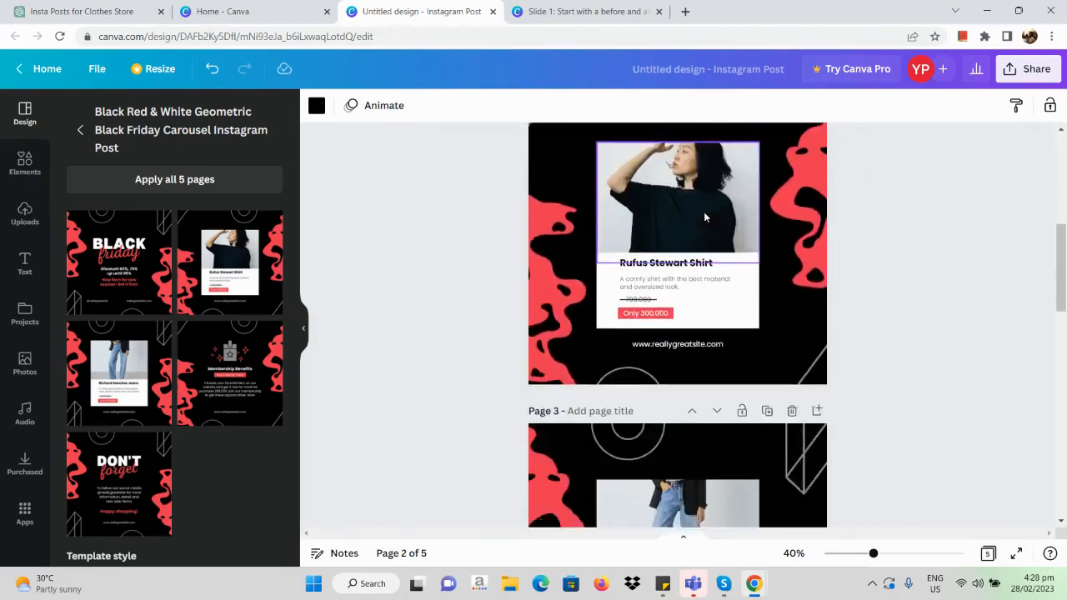
{"action": "scroll", "coordinate": [703, 212], "scroll_direction": "up", "scroll_amount": 2}
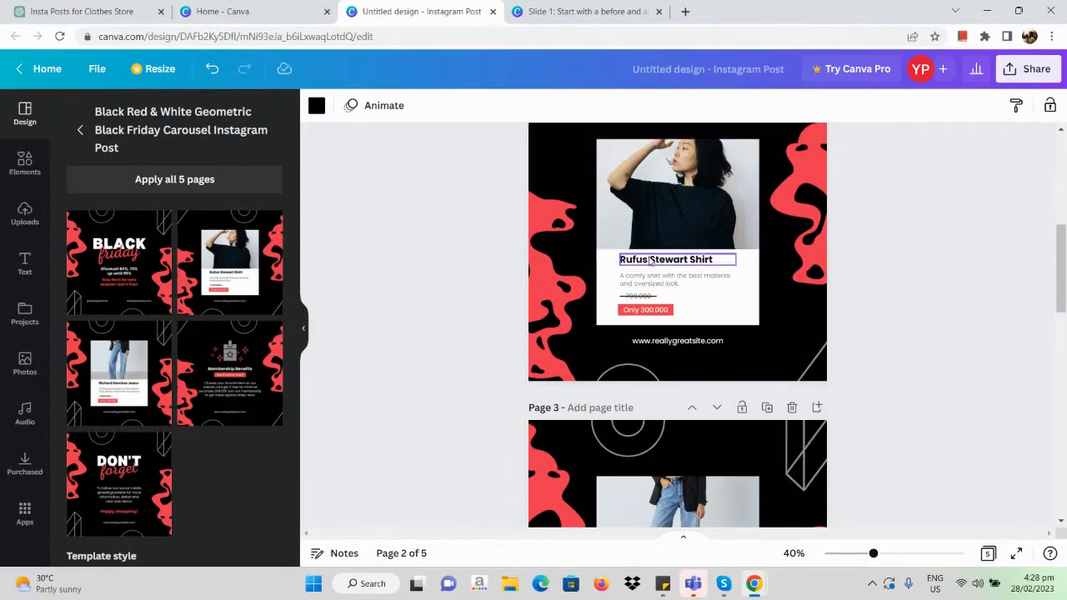
{"action": "scroll", "coordinate": [727, 267], "scroll_direction": "down", "scroll_amount": 7}
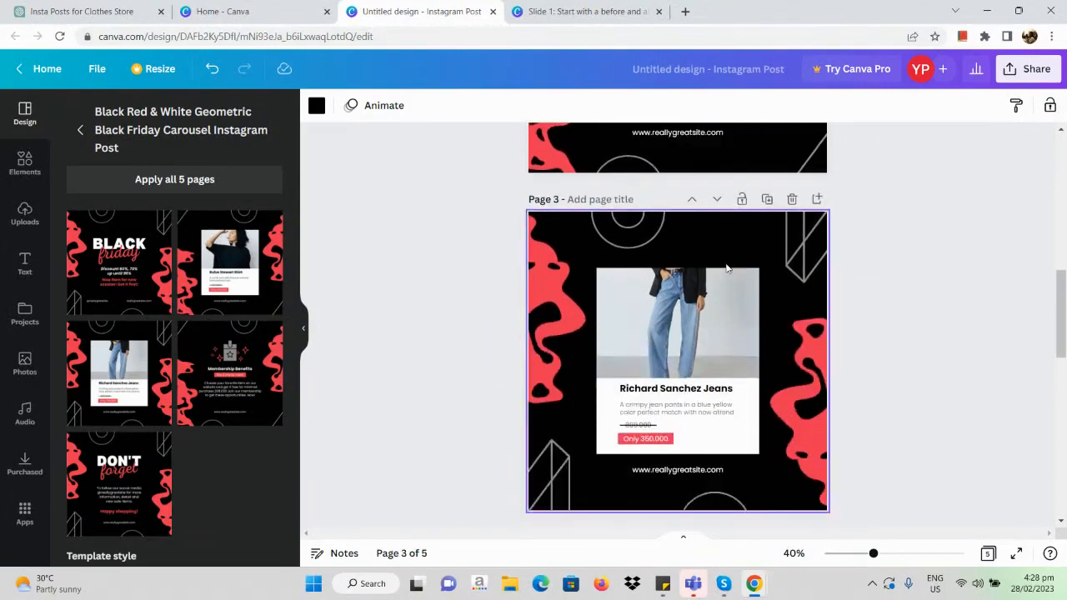
{"action": "scroll", "coordinate": [727, 267], "scroll_direction": "down", "scroll_amount": 3}
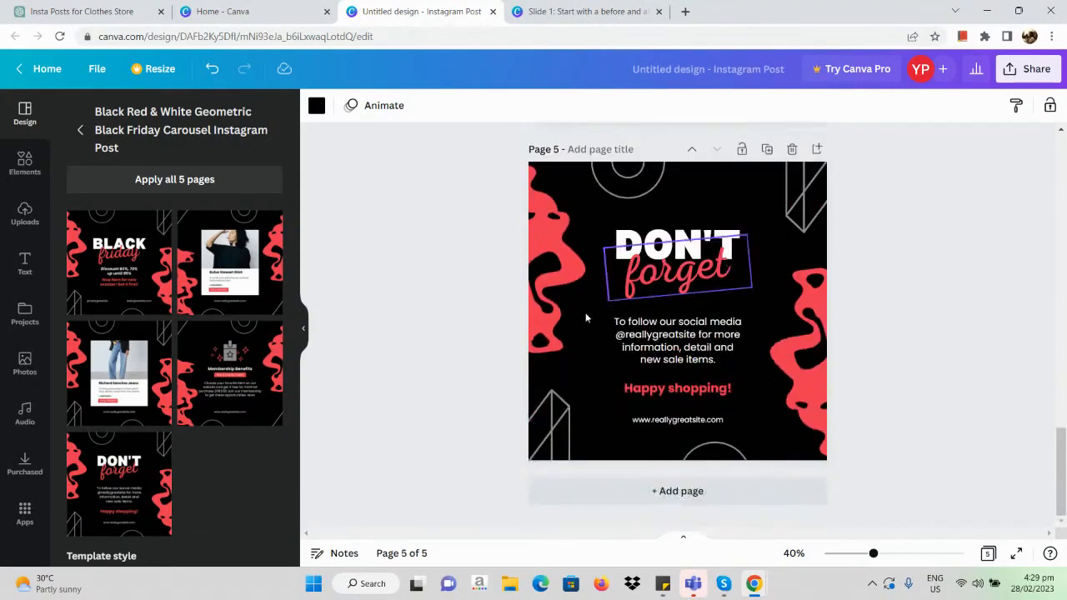
{"action": "left_click_drag", "start_coordinate": [470, 150], "coordinate": [577, 334]}
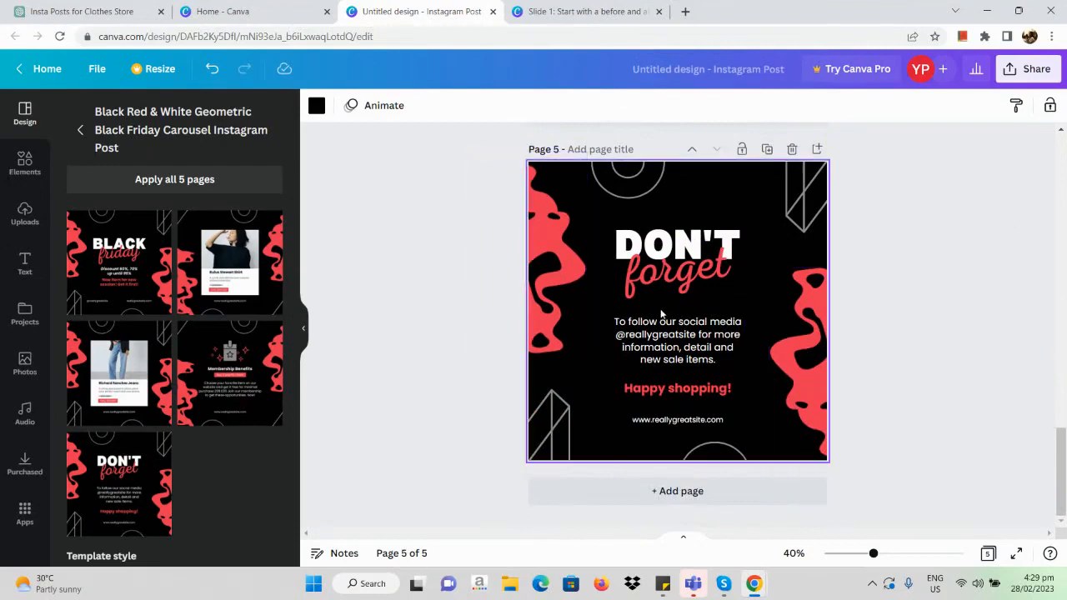
{"action": "scroll", "coordinate": [661, 313], "scroll_direction": "up", "scroll_amount": 14}
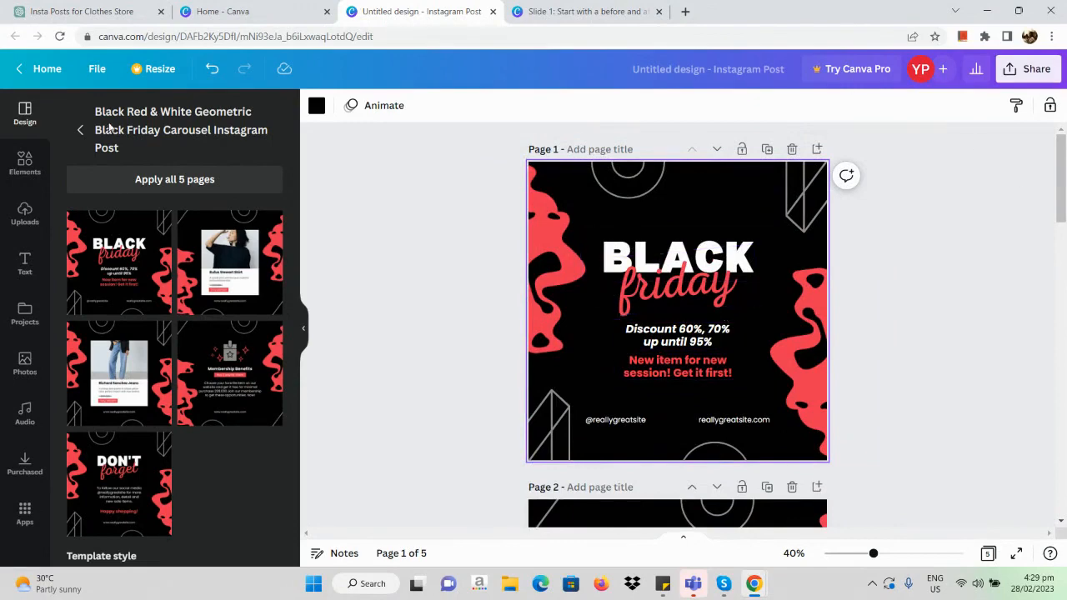
{"action": "scroll", "coordinate": [914, 135], "scroll_direction": "down", "scroll_amount": 4}
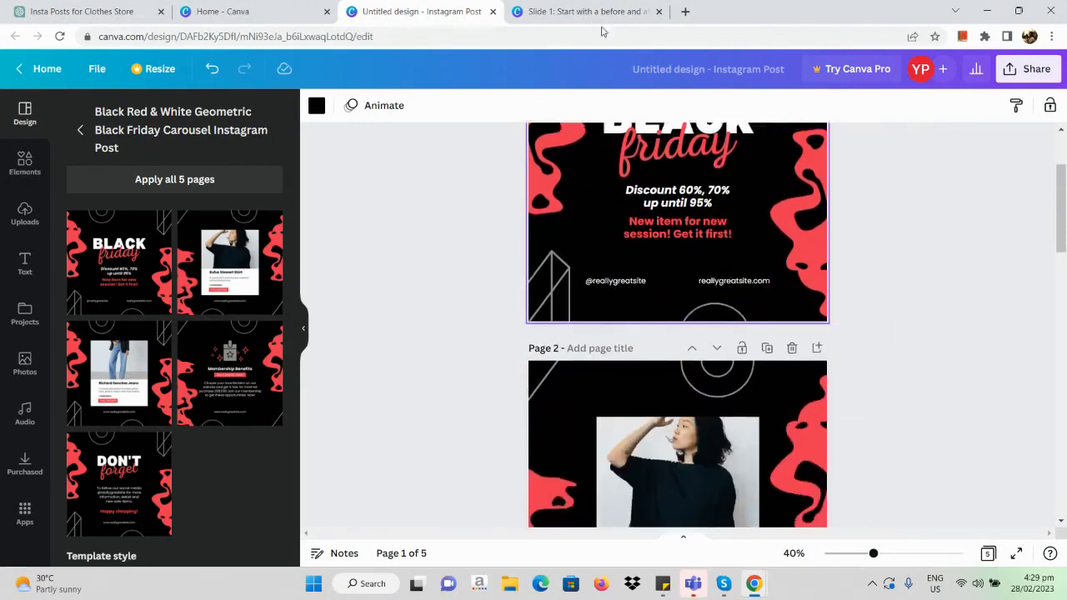
Step: Check the five slide captions in the Doc against the first two pages of the Instagram Post design
{"action": "left_click", "coordinate": [591, 11]}
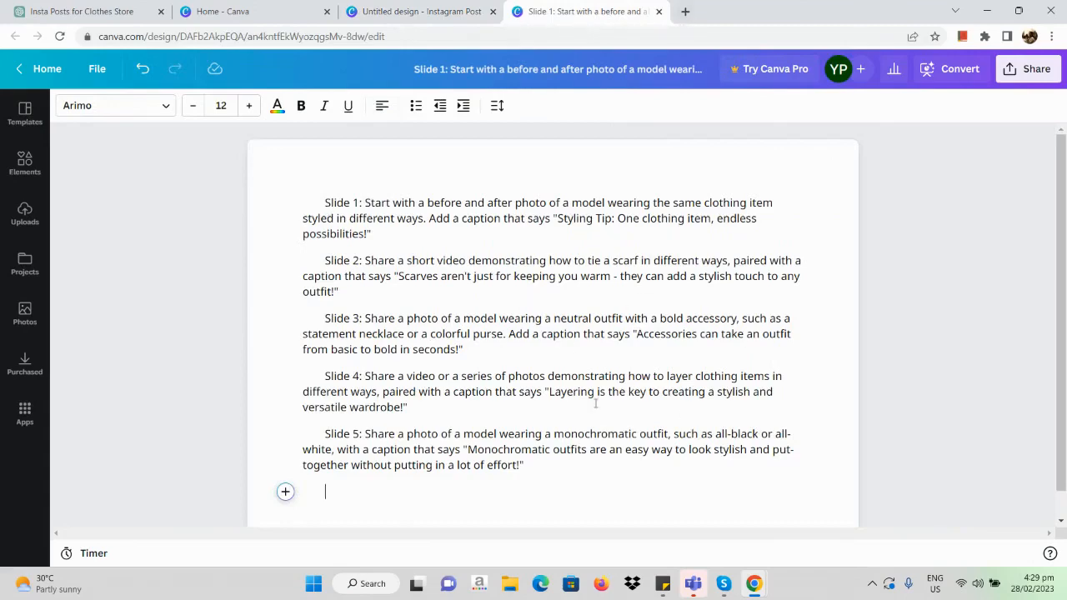
{"action": "left_click", "coordinate": [375, 12]}
{"action": "left_click", "coordinate": [636, 7]}
{"action": "left_click", "coordinate": [434, 7]}
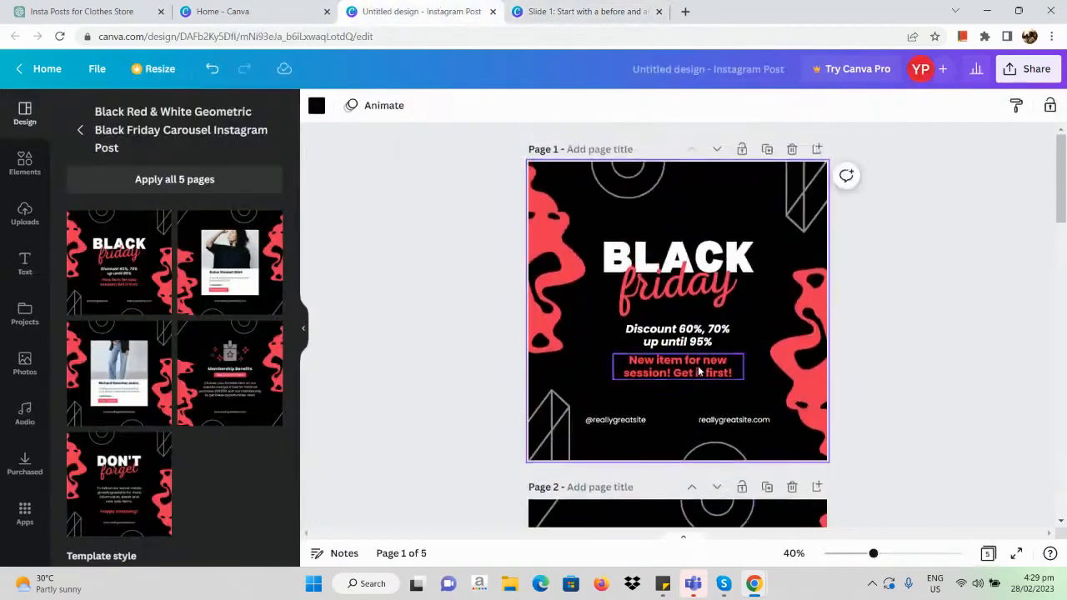
{"action": "scroll", "coordinate": [684, 502], "scroll_direction": "down", "scroll_amount": 4}
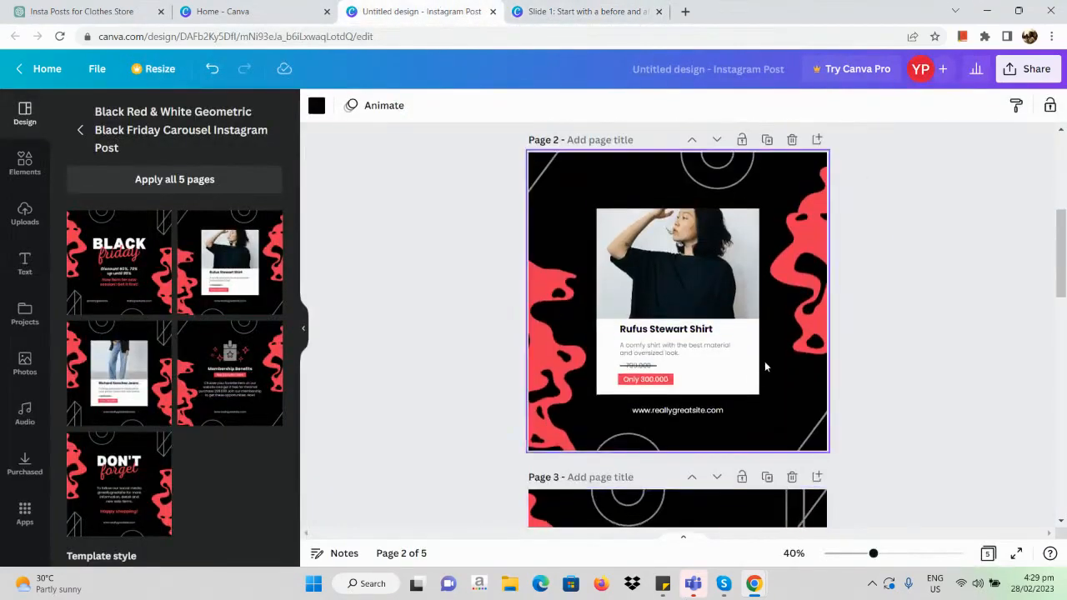
{"action": "scroll", "coordinate": [765, 367], "scroll_direction": "up", "scroll_amount": 4}
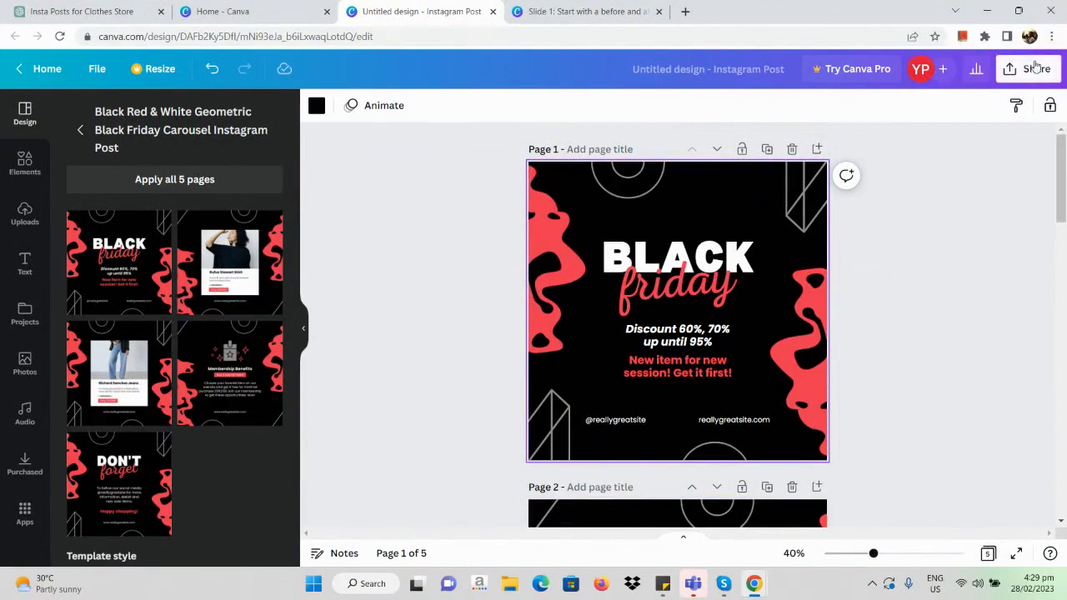
Step: Check the download options for all five pages with JPG as the file type, and close the sharing options
{"action": "left_click", "coordinate": [1034, 67]}
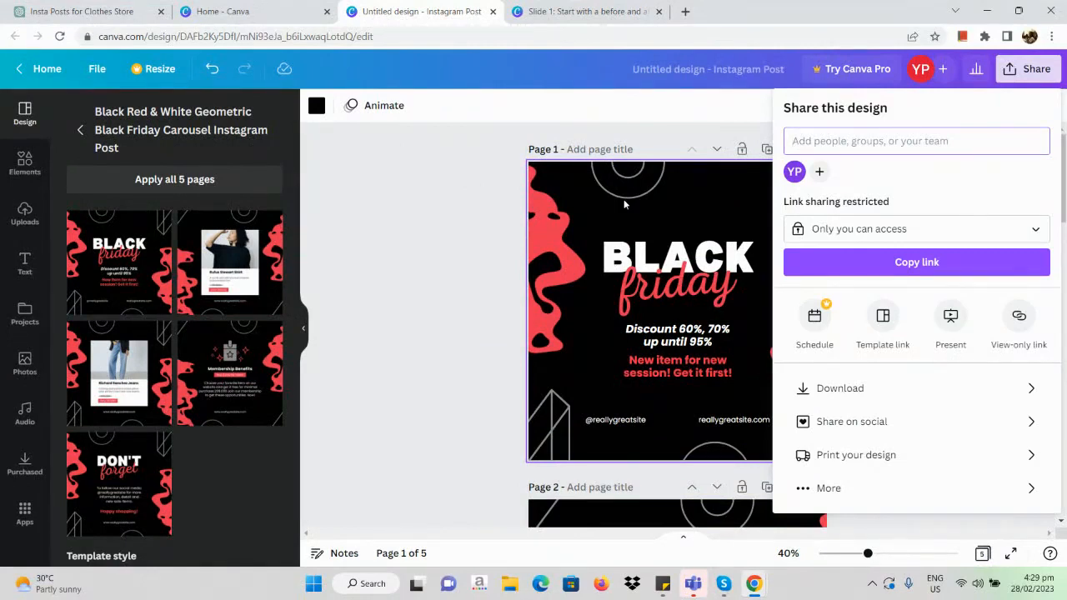
{"action": "left_click", "coordinate": [986, 387]}
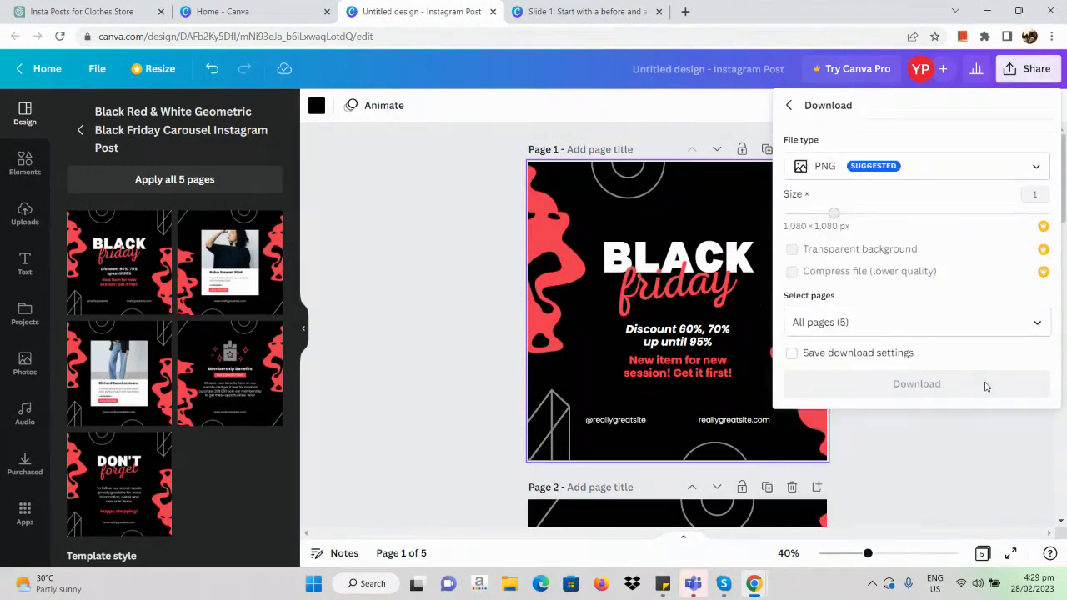
{"action": "left_click", "coordinate": [856, 169]}
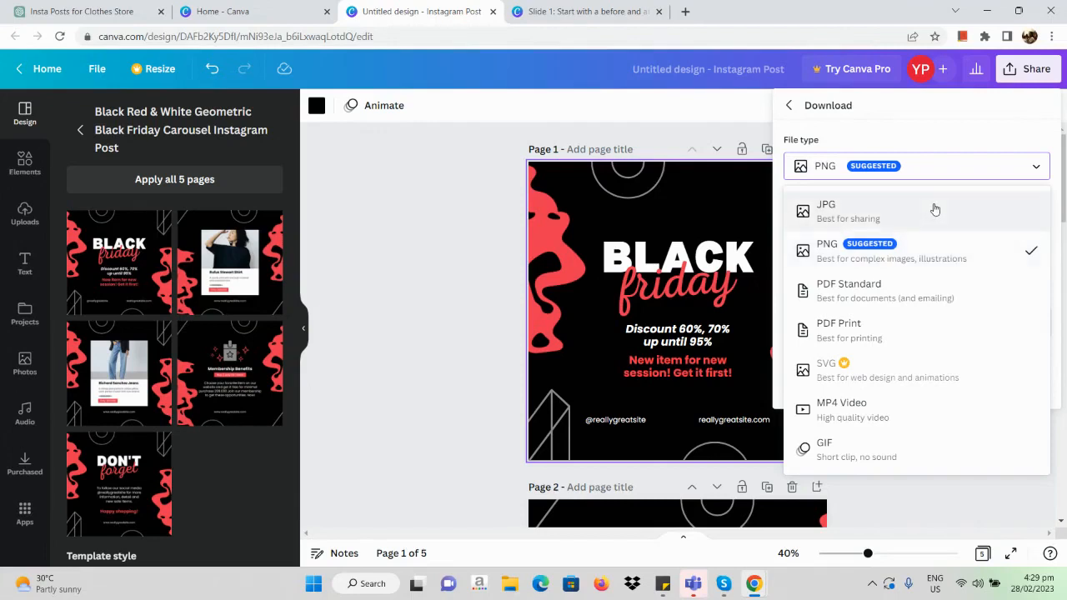
{"action": "left_click", "coordinate": [885, 211]}
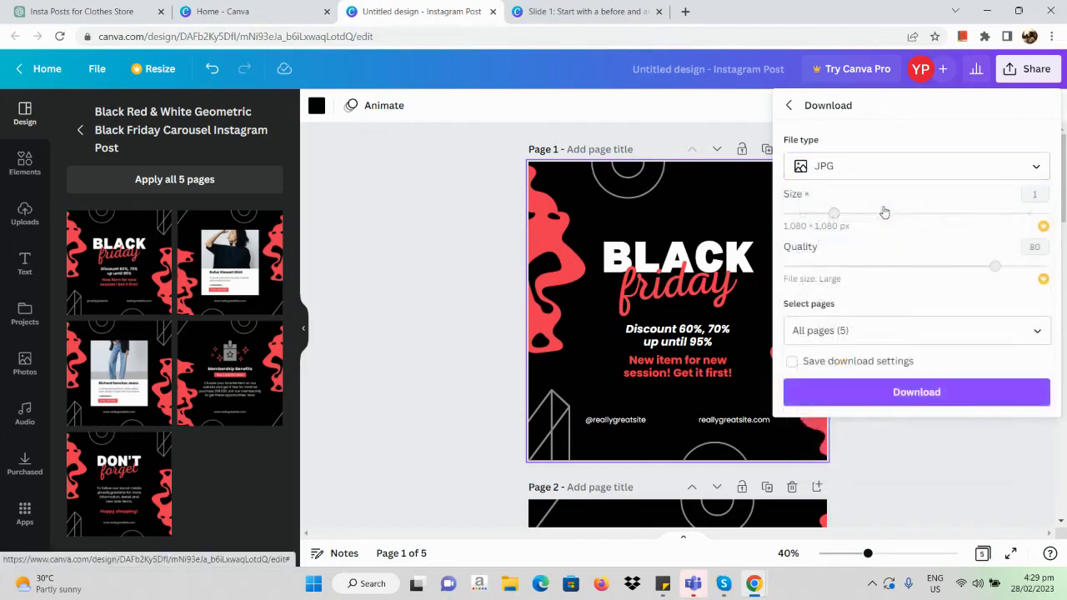
{"action": "left_click", "coordinate": [983, 404]}
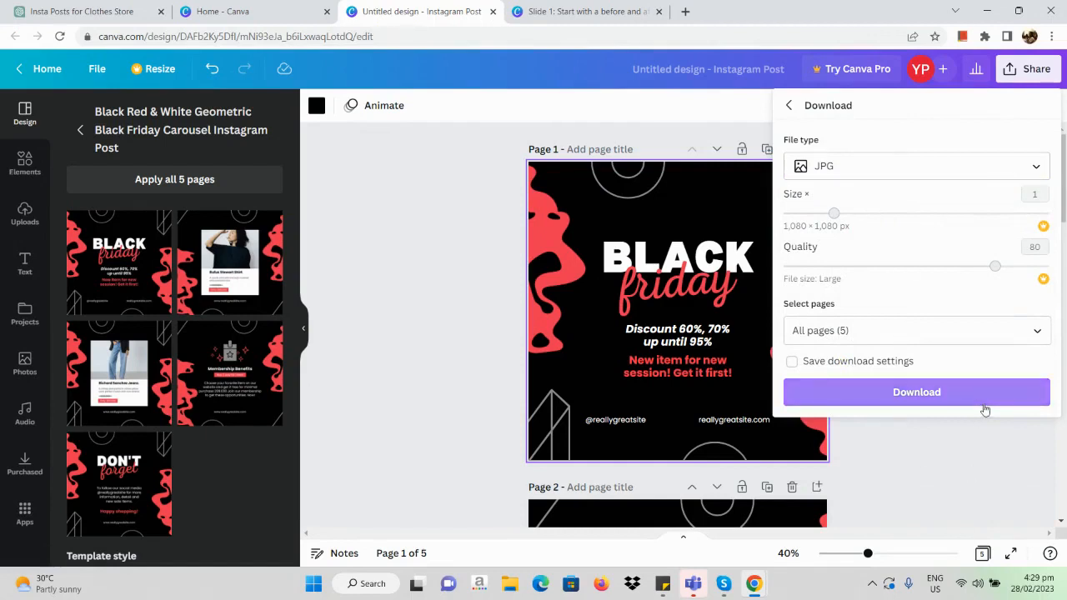
{"action": "left_click", "coordinate": [1030, 74]}
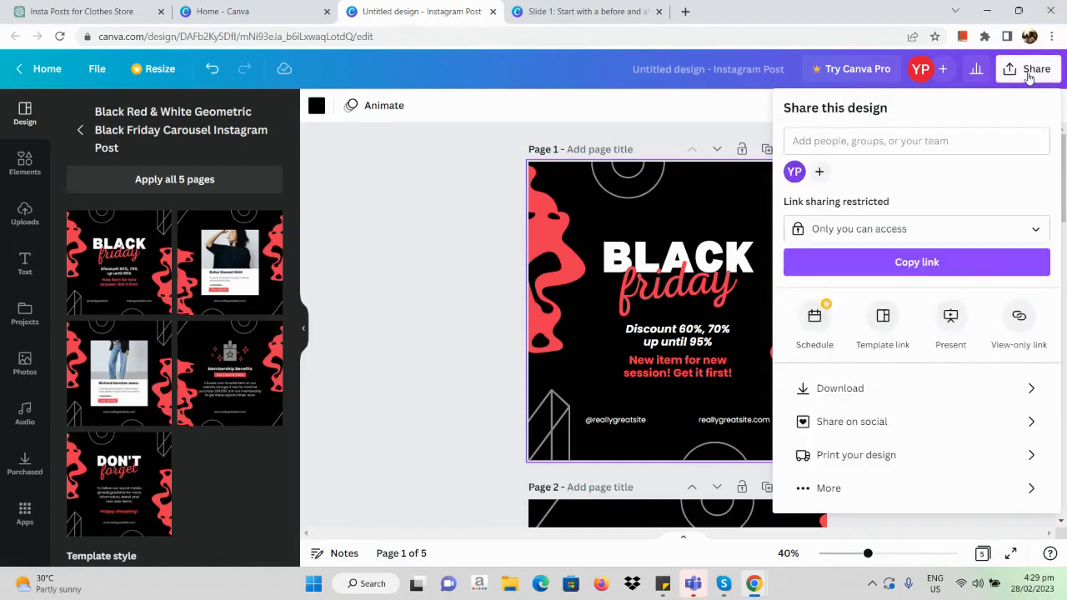
{"action": "left_click", "coordinate": [362, 152]}
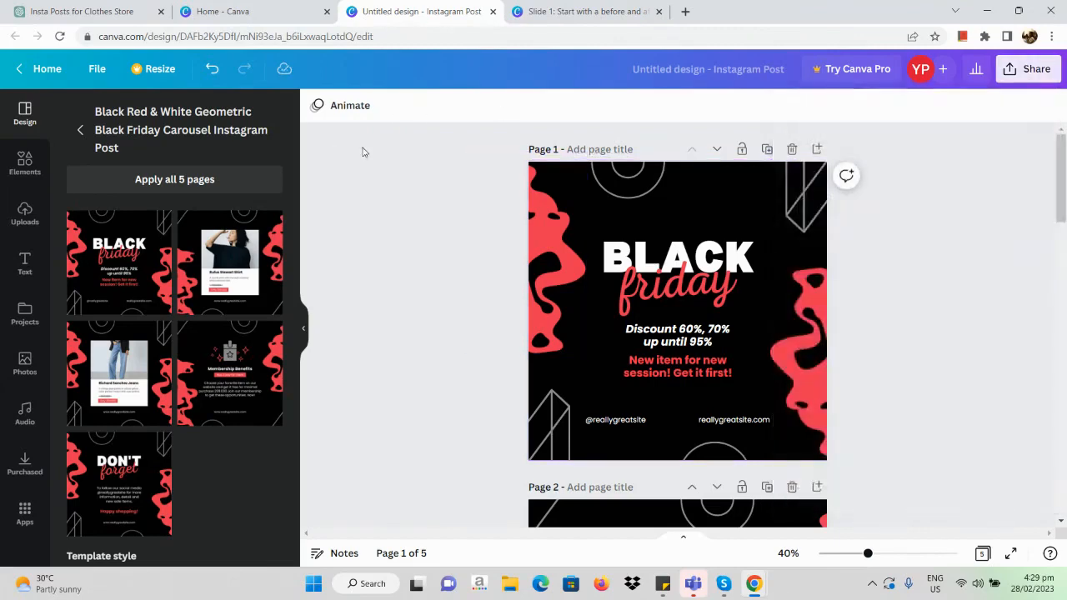
{"action": "scroll", "coordinate": [362, 152], "scroll_direction": "down", "scroll_amount": 3}
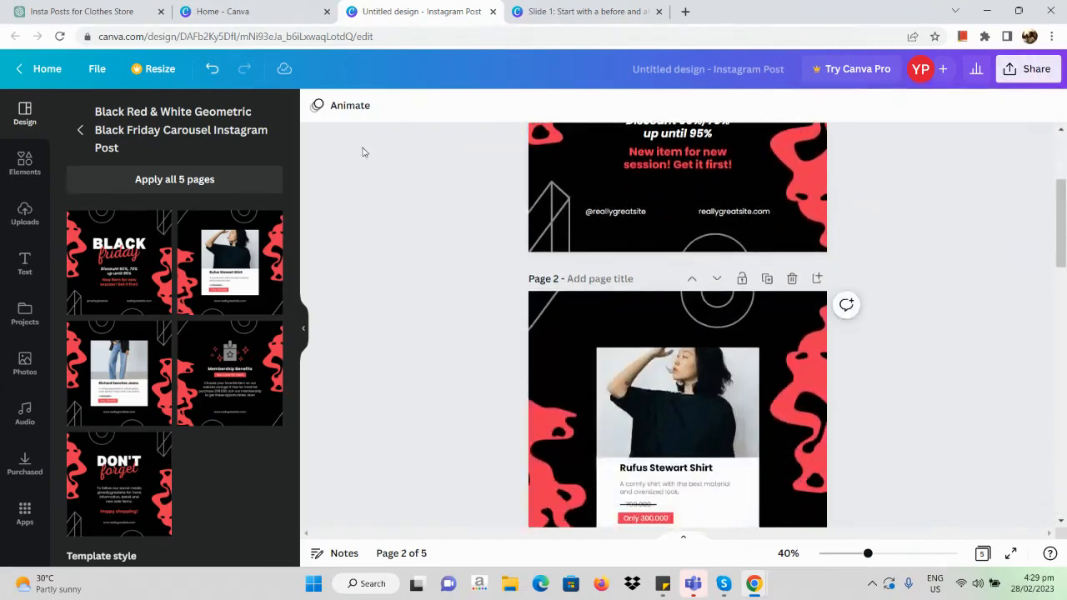
{"action": "scroll", "coordinate": [363, 152], "scroll_direction": "up", "scroll_amount": 1}
{"action": "scroll", "coordinate": [362, 152], "scroll_direction": "down", "scroll_amount": 1}
{"action": "scroll", "coordinate": [363, 151], "scroll_direction": "up", "scroll_amount": 2}
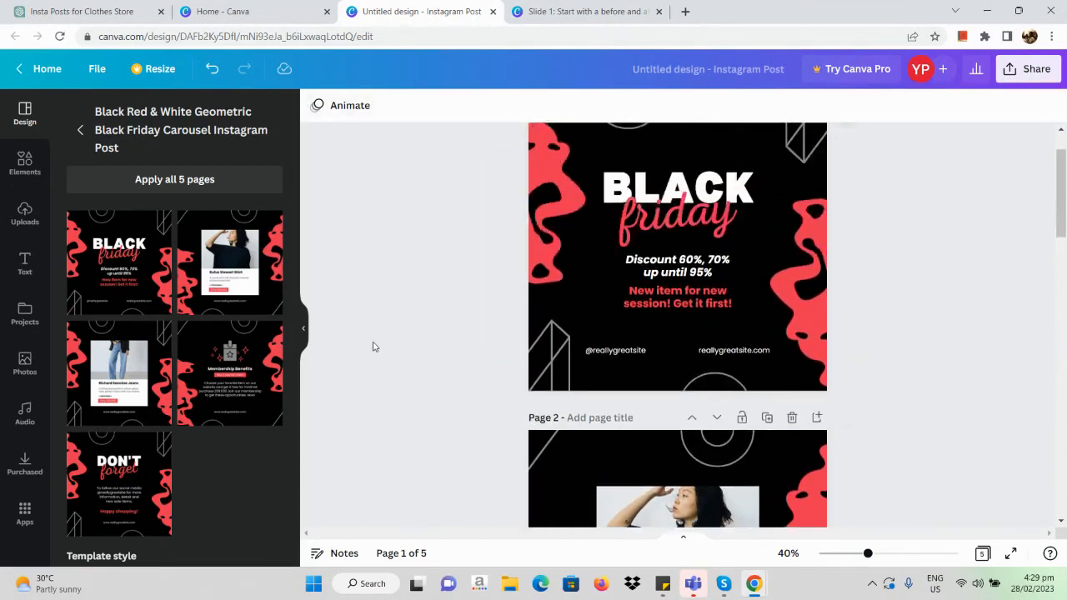
{"action": "scroll", "coordinate": [374, 347], "scroll_direction": "up", "scroll_amount": 1}
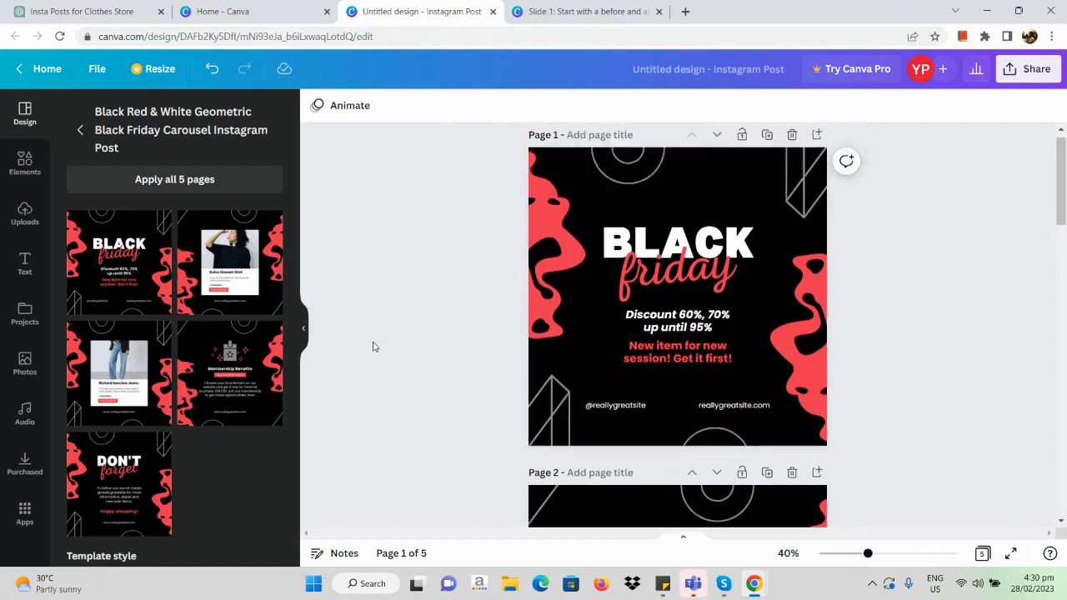